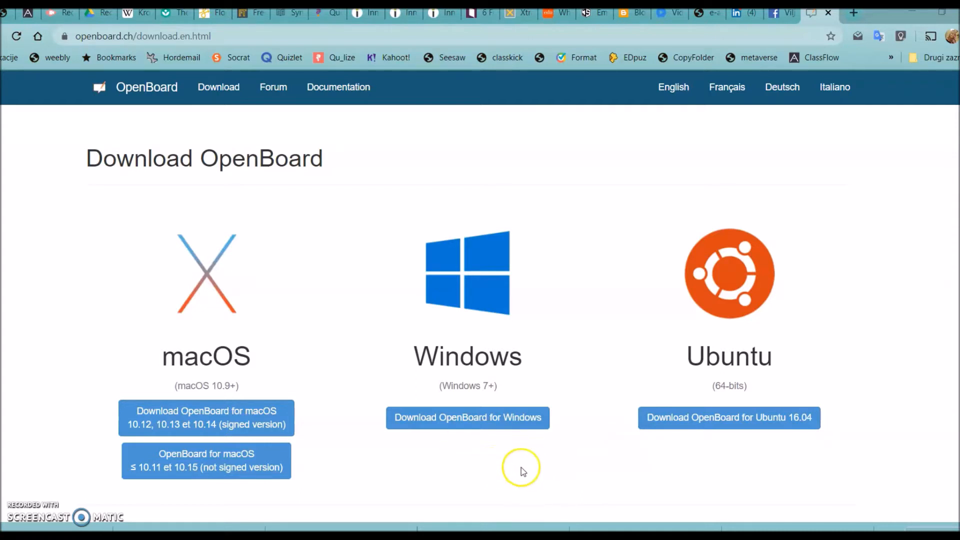
- Start the OpenBoard download for Windows
{"action": "left_click", "coordinate": [481, 423]}
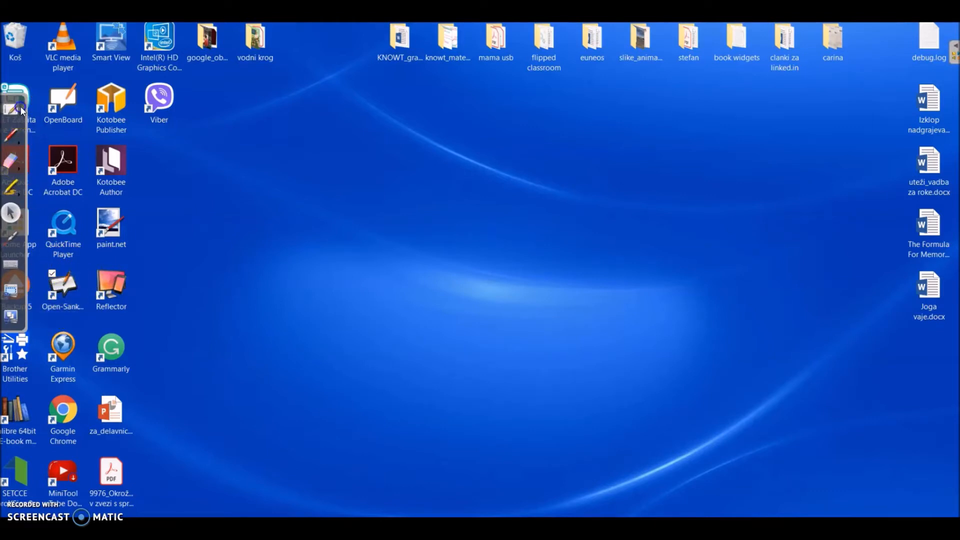
- Switch from desktop mode to the board, try the laser pointer tool and return to the selection tool
{"action": "left_click", "coordinate": [18, 110]}
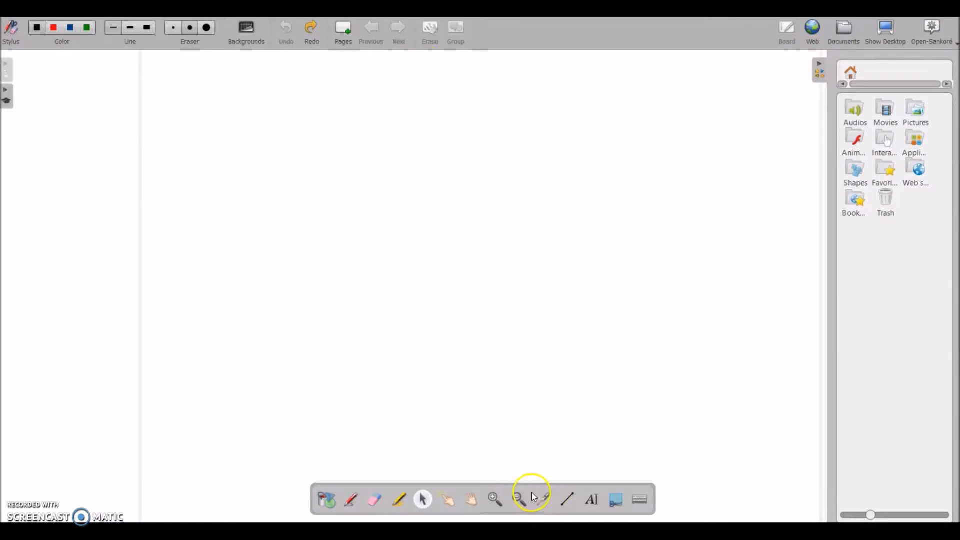
{"action": "left_click", "coordinate": [545, 502]}
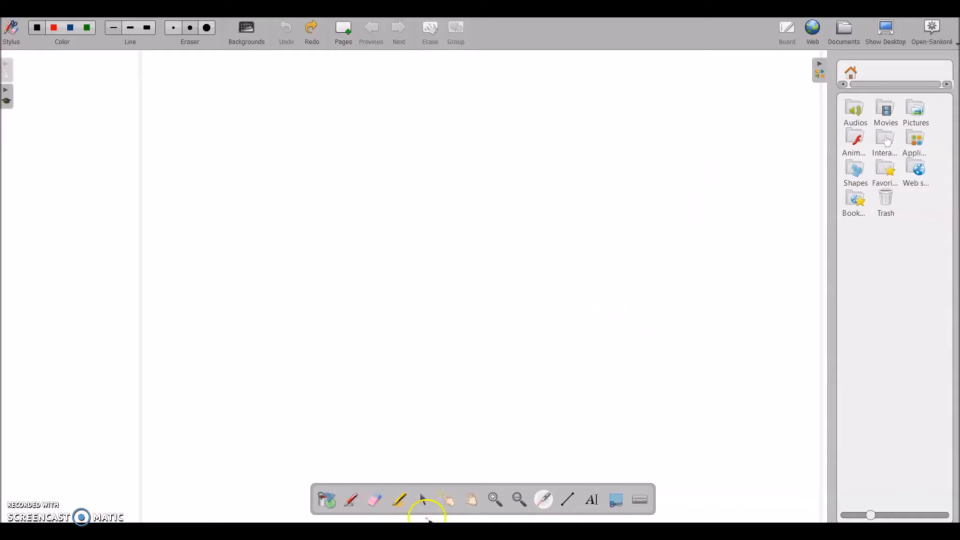
{"action": "left_click", "coordinate": [422, 498]}
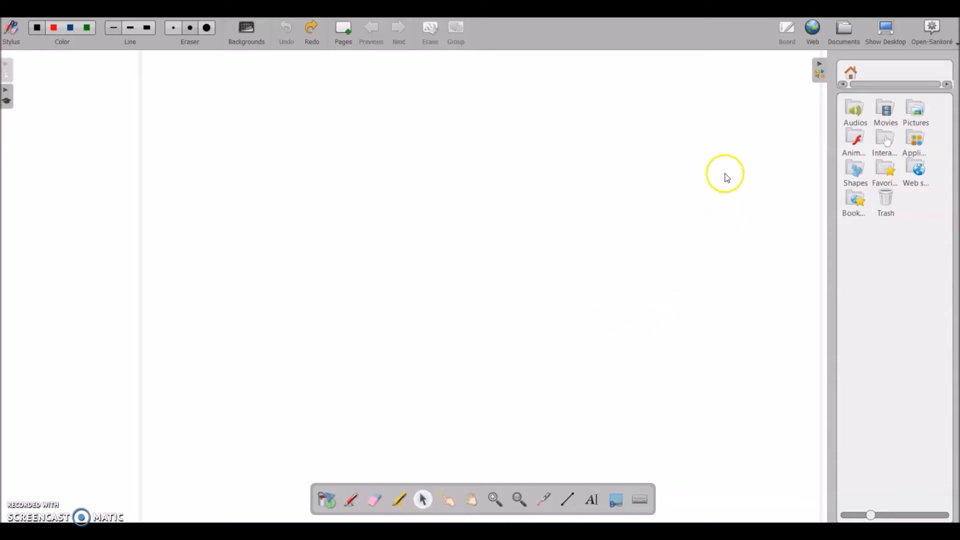
- Show the desktop, open the vodni krog folder and display the library's Pictures folder beside it
{"action": "left_click", "coordinate": [885, 30]}
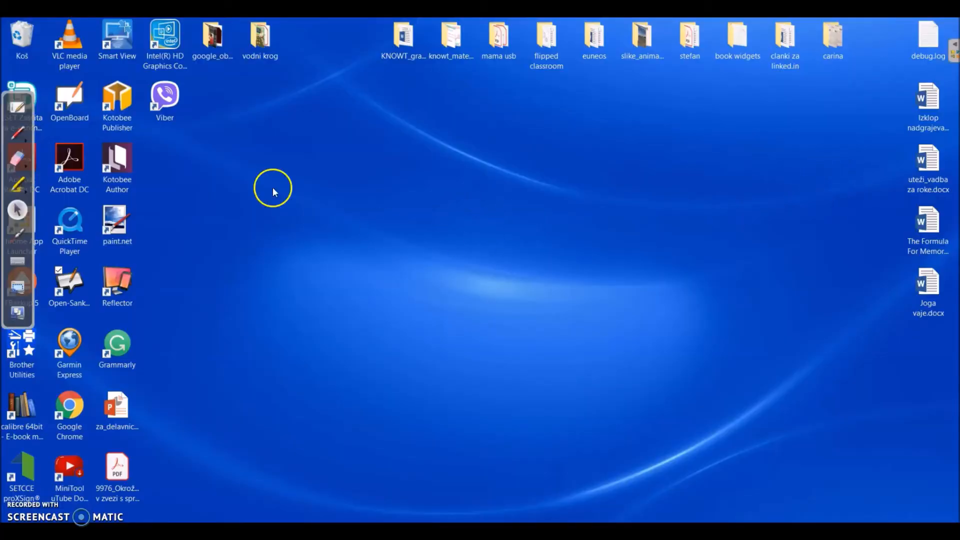
{"action": "double_click", "coordinate": [256, 38]}
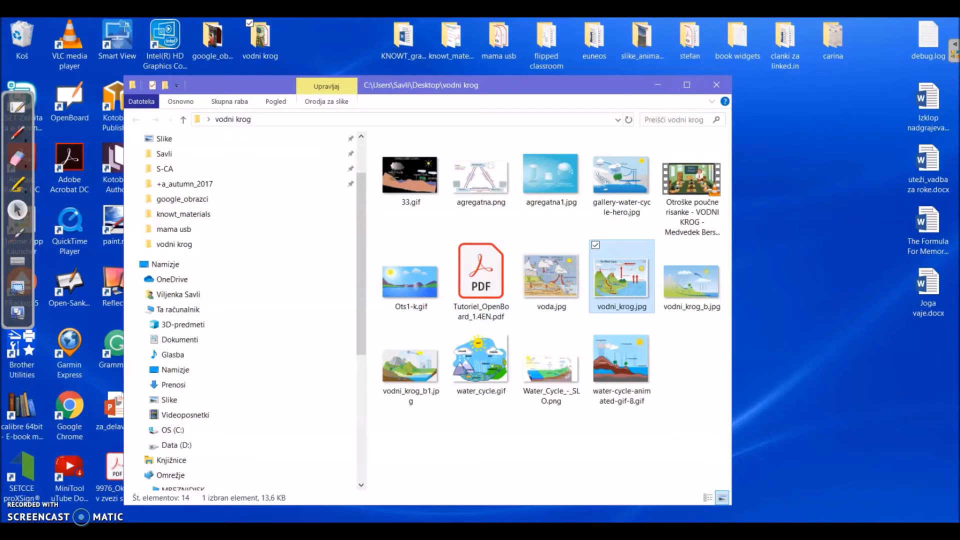
{"action": "left_click", "coordinate": [953, 46]}
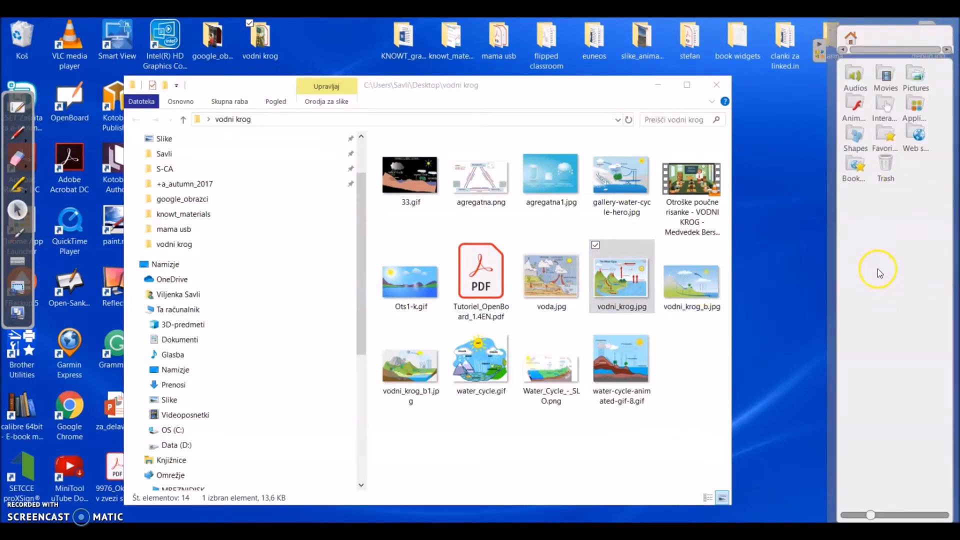
{"action": "left_click", "coordinate": [913, 76]}
{"action": "double_click", "coordinate": [912, 76]}
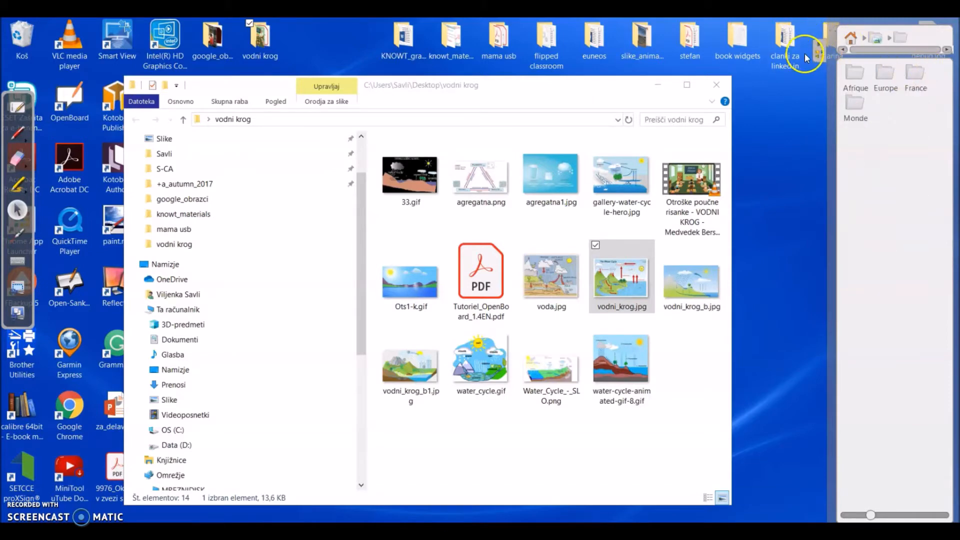
{"action": "left_click", "coordinate": [873, 38]}
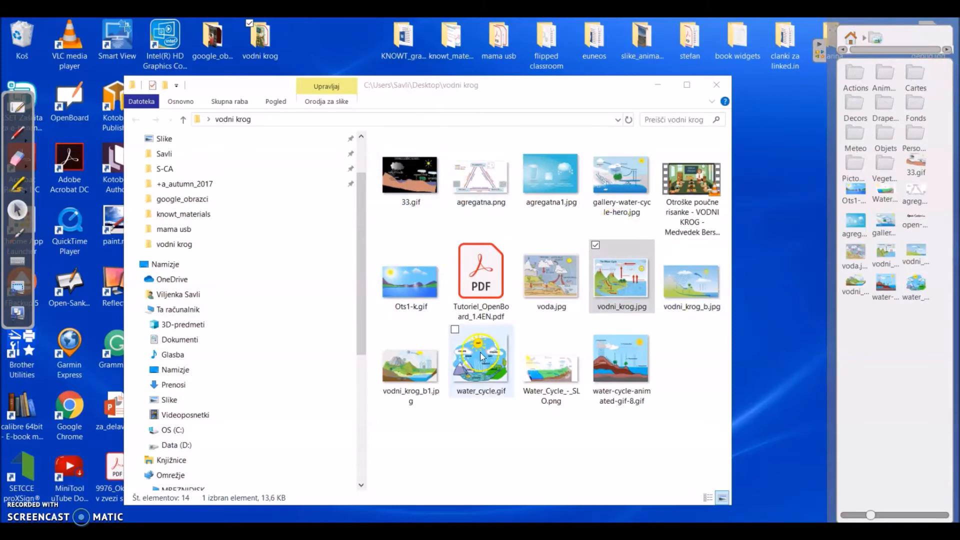
- Select agregatna1.jpg, gallery-water-cycle-hero.jpg, voda.jpg, vodni_krog_b.jpg and the VODNI KROG video in the vodni krog folder
{"action": "left_click", "coordinate": [400, 283]}
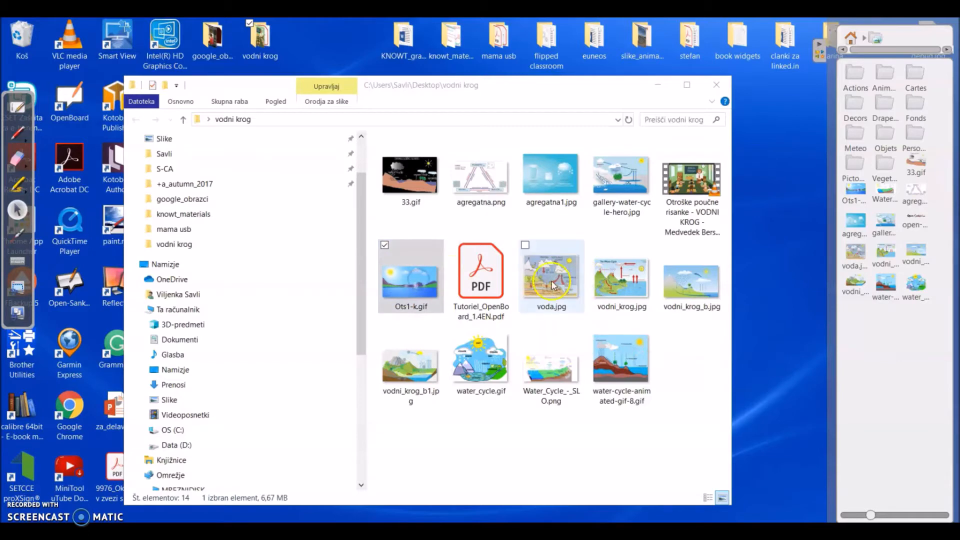
{"action": "left_click", "coordinate": [566, 284]}
{"action": "left_click", "coordinate": [524, 141]}
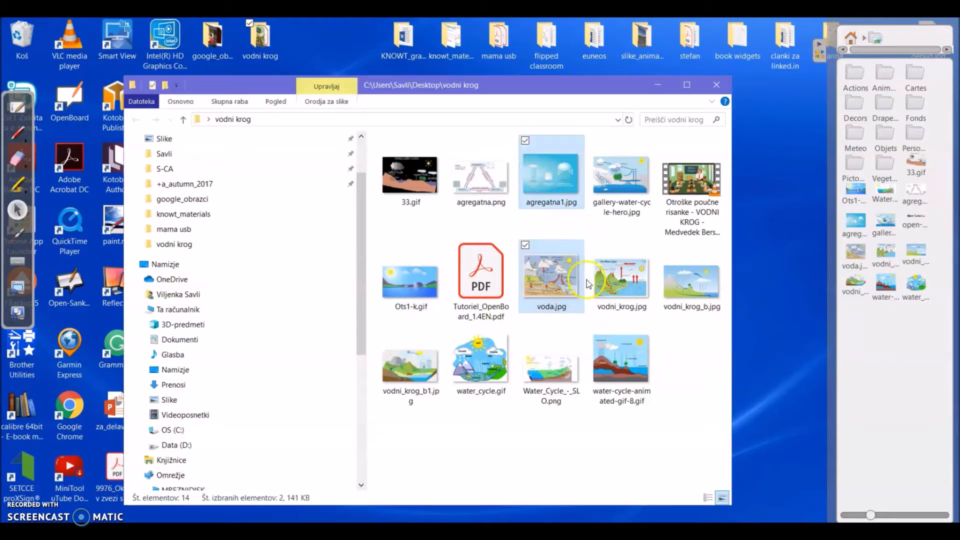
{"action": "left_click", "coordinate": [595, 141]}
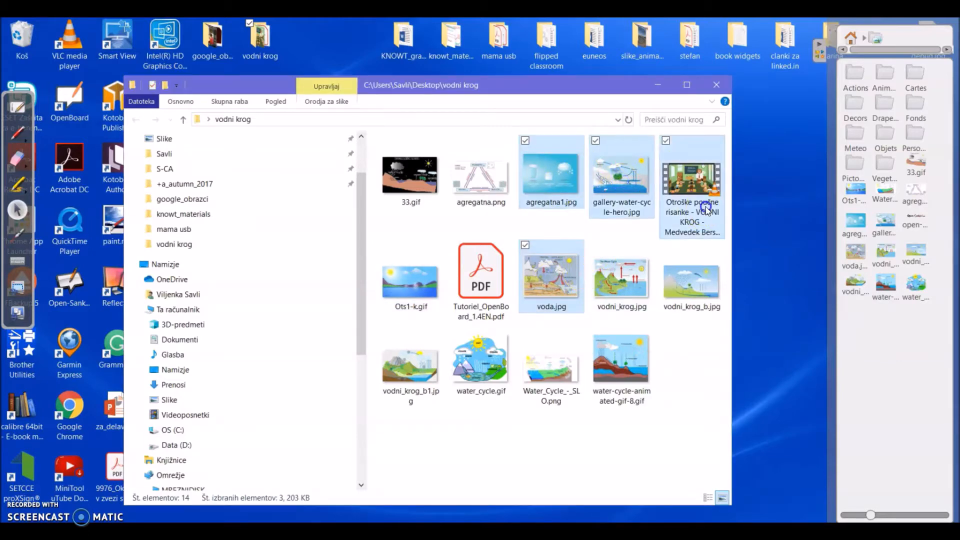
{"action": "left_click", "coordinate": [705, 285], "text": "ctrl"}
{"action": "left_click_drag", "start_coordinate": [672, 261], "coordinate": [696, 335]}
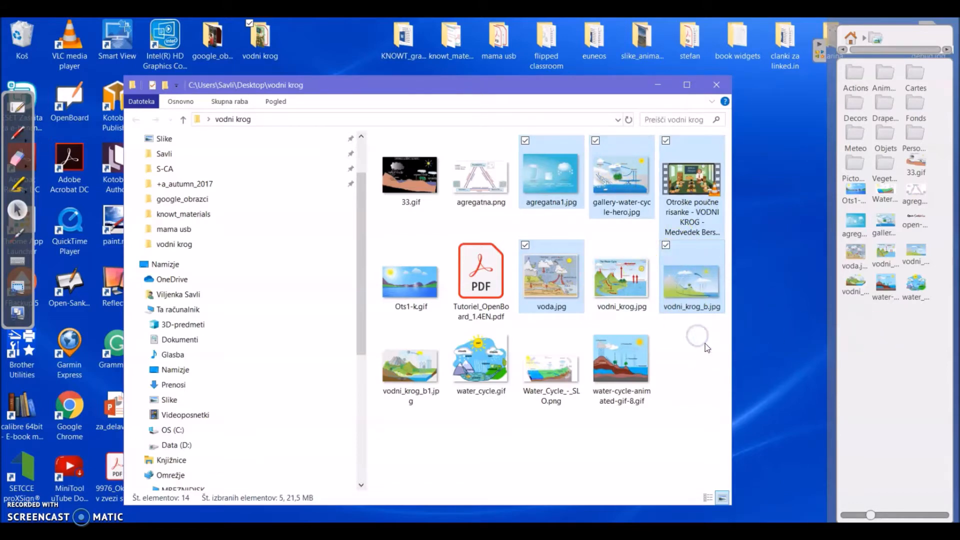
- Minimize the vodni krog folder window and return to the board
{"action": "left_click", "coordinate": [656, 83]}
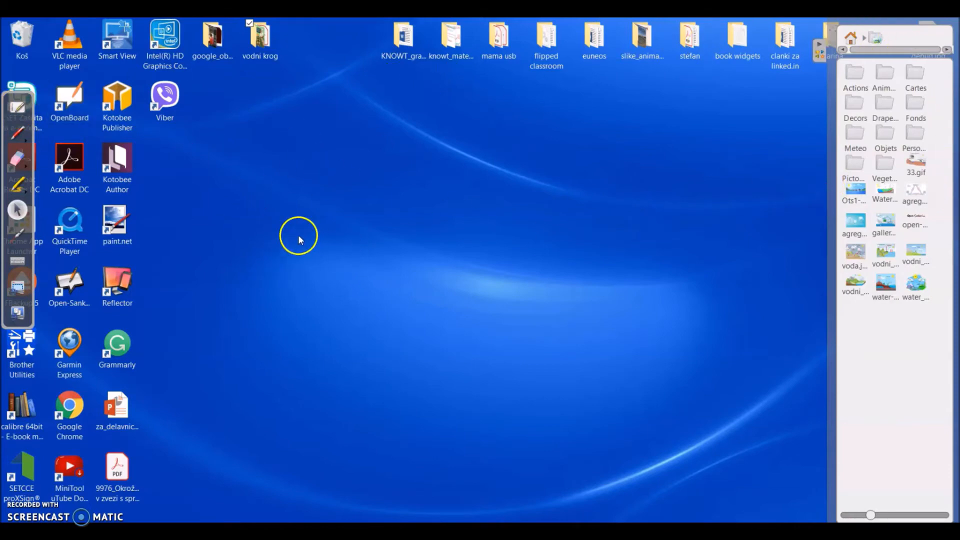
{"action": "left_click", "coordinate": [20, 106]}
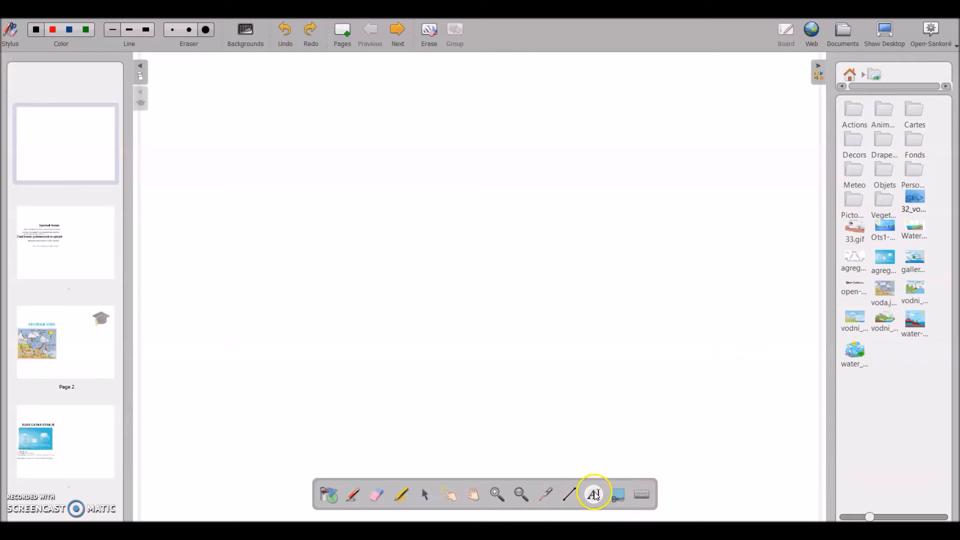
- Add a text box with the title "VODA" to the upper part of the blank page
{"action": "left_click", "coordinate": [594, 496]}
{"action": "left_click", "coordinate": [351, 148]}
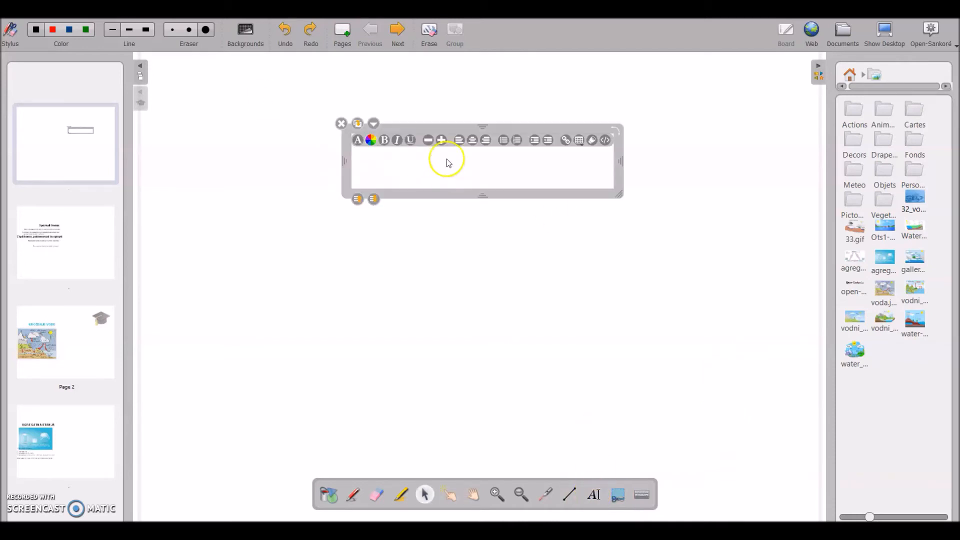
{"action": "type", "text": "VODA"}
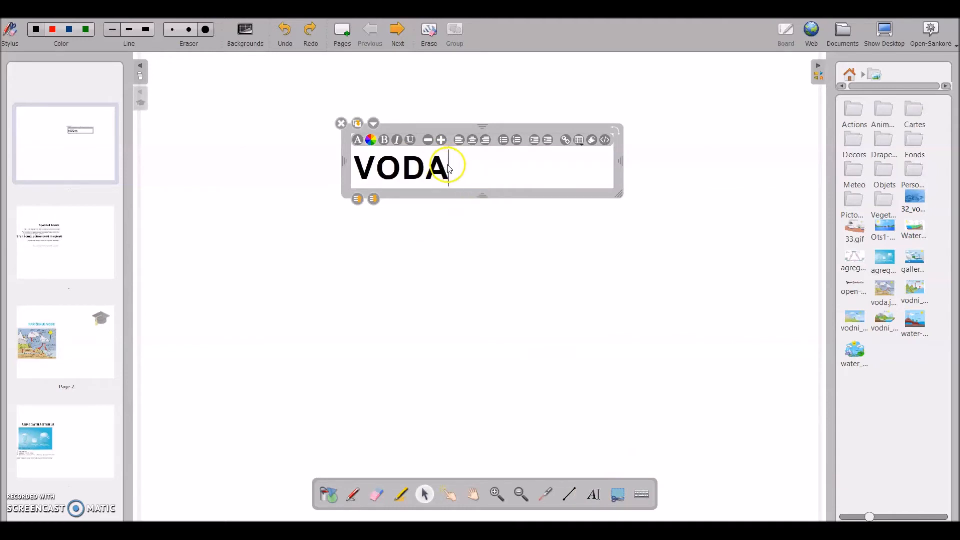
- Colour the VODA title blue with hue 204, saturation 240 and value 250
{"action": "left_click_drag", "start_coordinate": [450, 168], "coordinate": [345, 170]}
{"action": "left_click", "coordinate": [371, 141]}
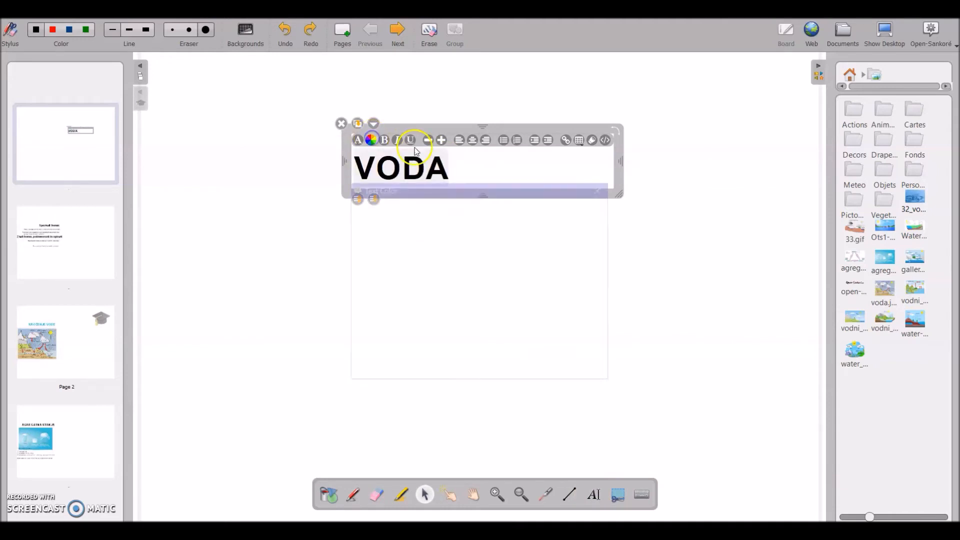
{"action": "left_click", "coordinate": [525, 206]}
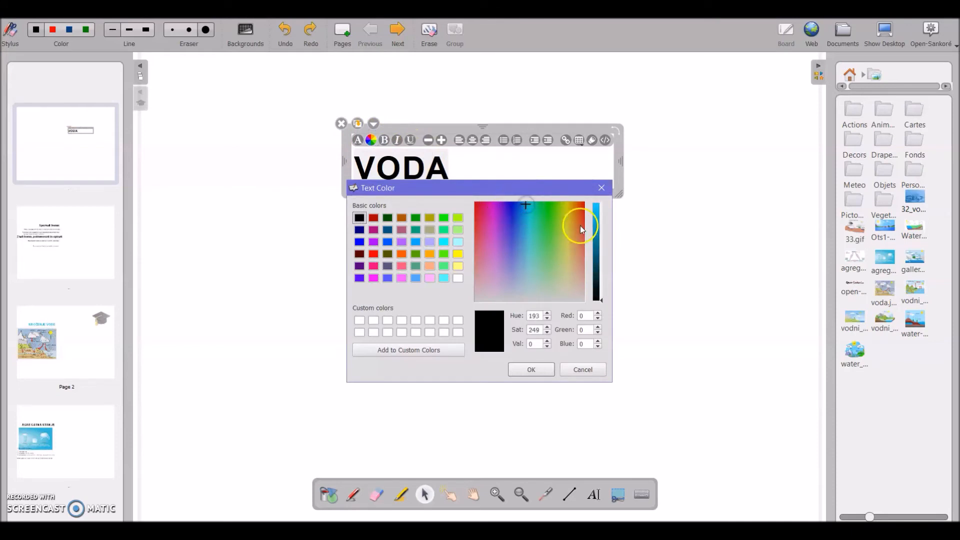
{"action": "left_click", "coordinate": [596, 205]}
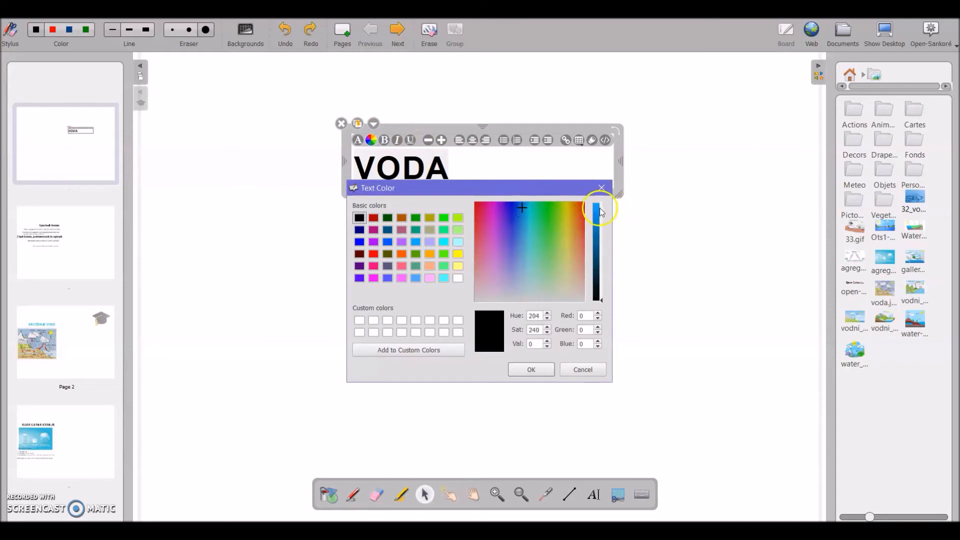
{"action": "left_click", "coordinate": [539, 344]}
{"action": "left_click", "coordinate": [531, 369]}
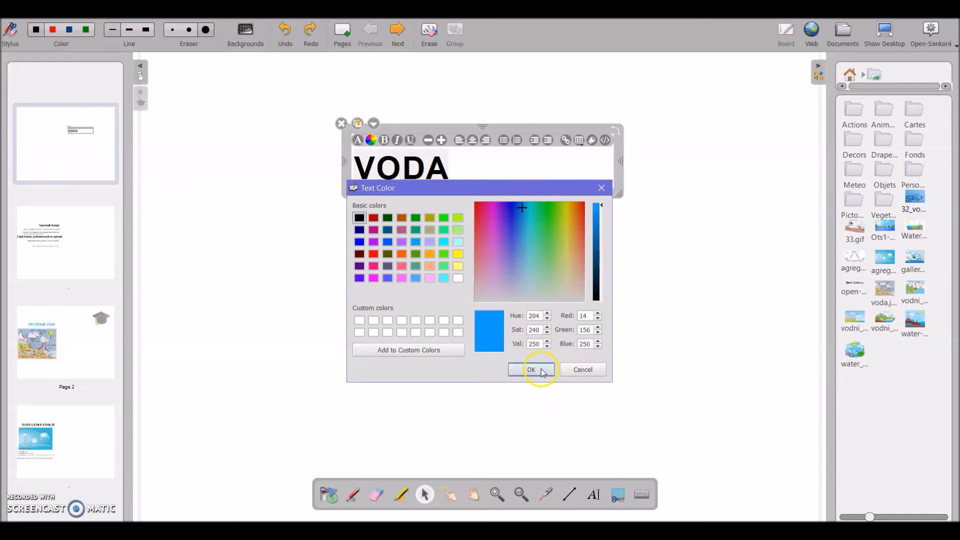
- Set the font size of the VODA title to 48
{"action": "left_click", "coordinate": [377, 140]}
{"action": "left_click", "coordinate": [358, 140]}
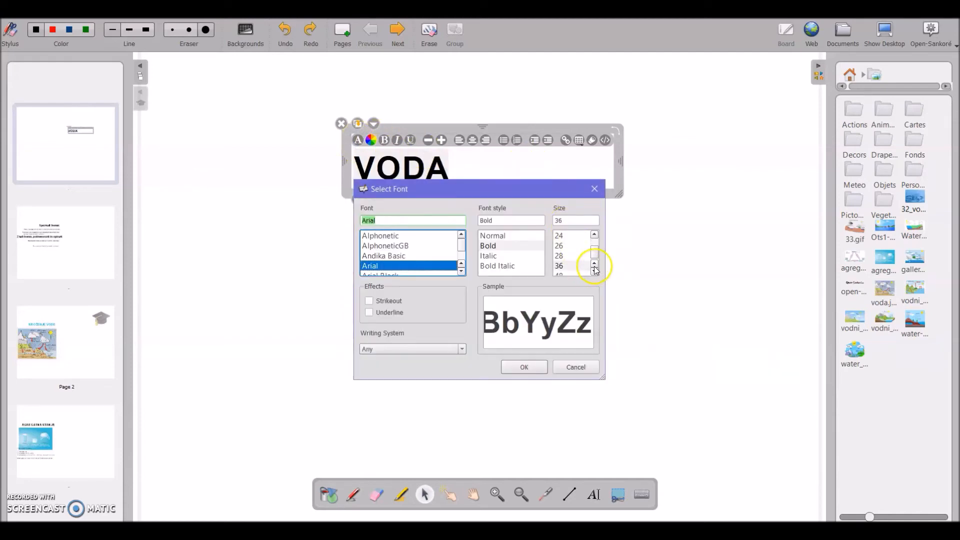
{"action": "left_click", "coordinate": [593, 271]}
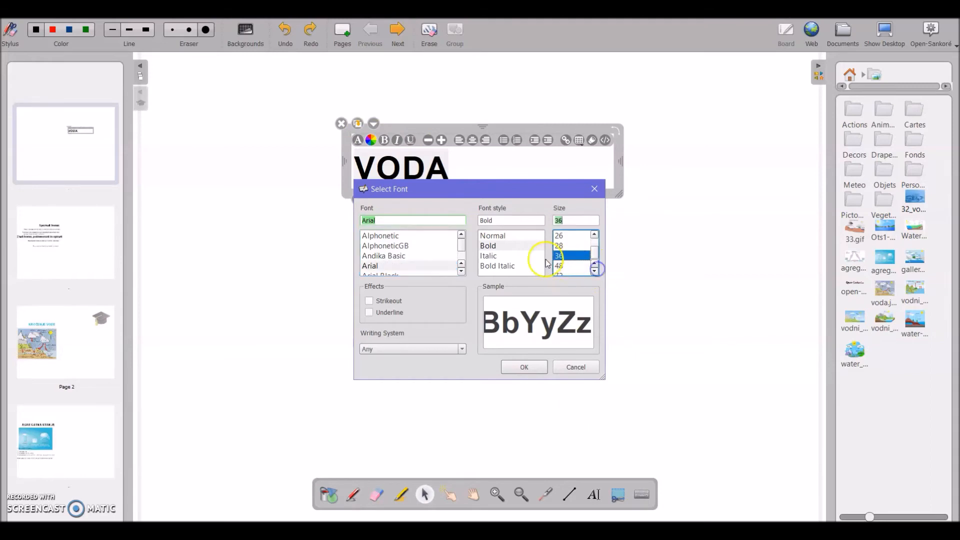
{"action": "left_click", "coordinate": [564, 267]}
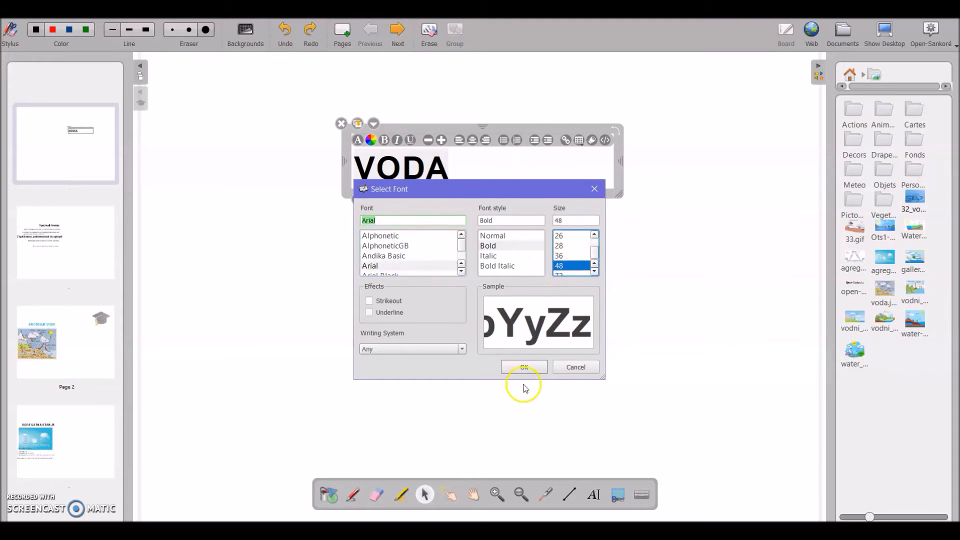
{"action": "left_click", "coordinate": [537, 368]}
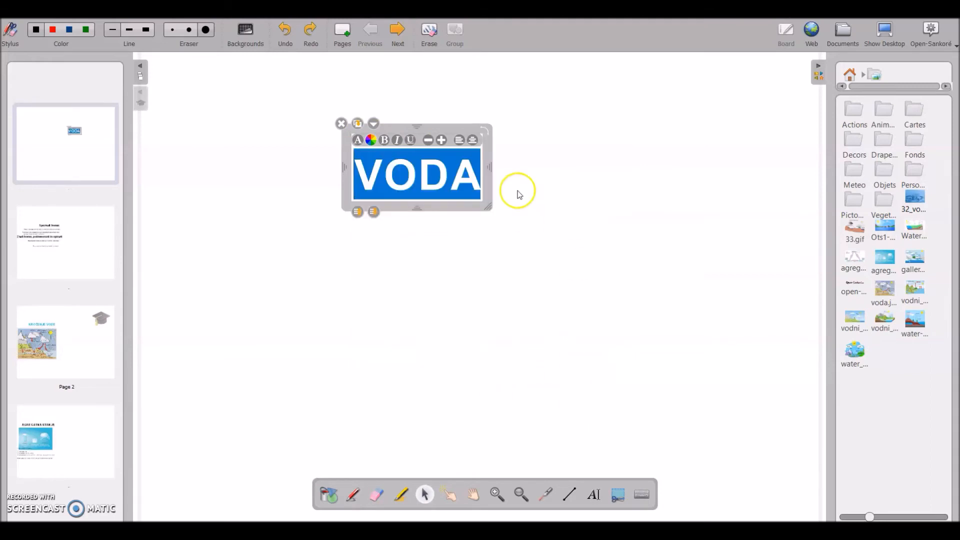
- Widen the VODA text box slightly and move it to the upper left of the page
{"action": "left_click", "coordinate": [493, 169]}
{"action": "left_click_drag", "start_coordinate": [492, 169], "coordinate": [517, 169]}
{"action": "left_click", "coordinate": [539, 272]}
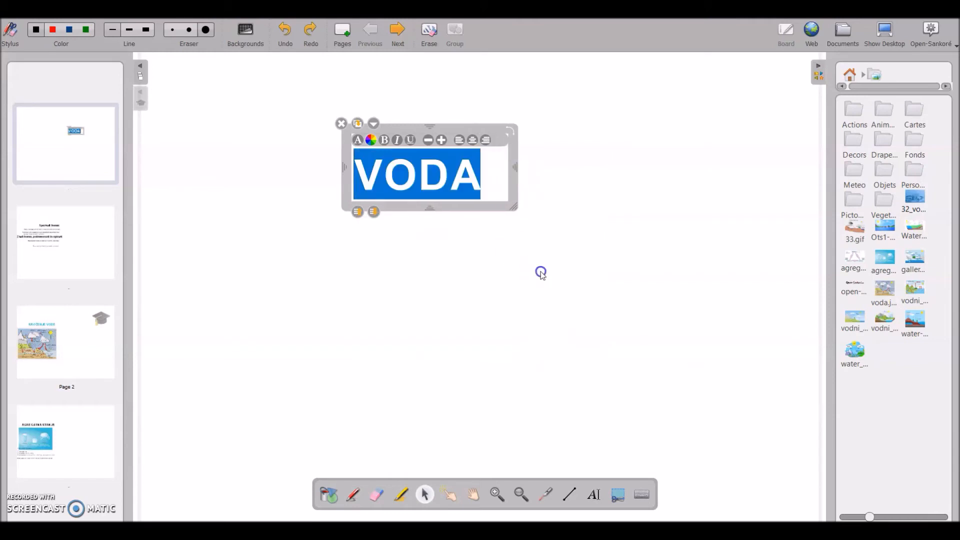
{"action": "left_click_drag", "start_coordinate": [451, 179], "coordinate": [315, 122]}
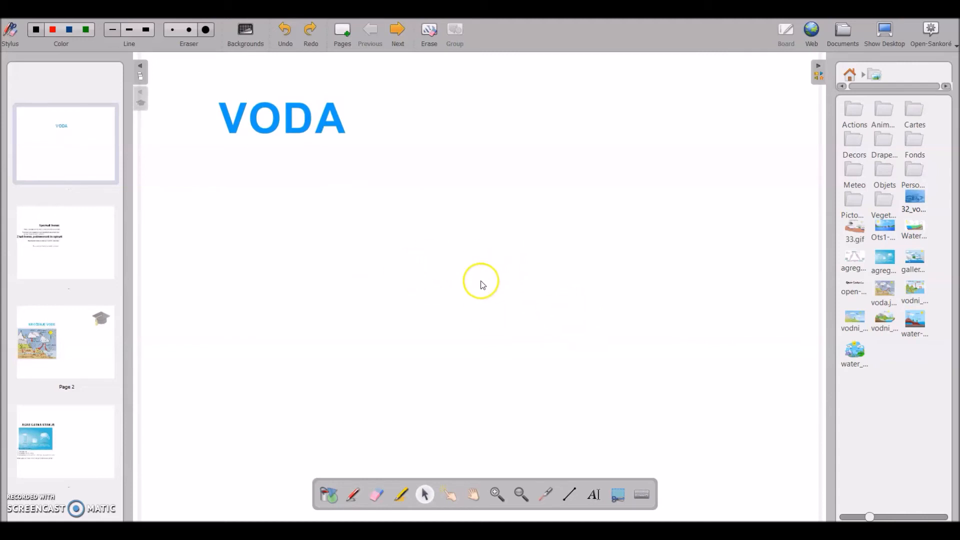
- Insert the water drop picture from the library's Pictures folder onto the page
{"action": "mouse_move", "coordinate": [918, 200]}
{"action": "left_mouse_down"}
{"action": "mouse_move", "coordinate": [870, 209]}
{"action": "mouse_move", "coordinate": [925, 198]}
{"action": "left_mouse_up"}
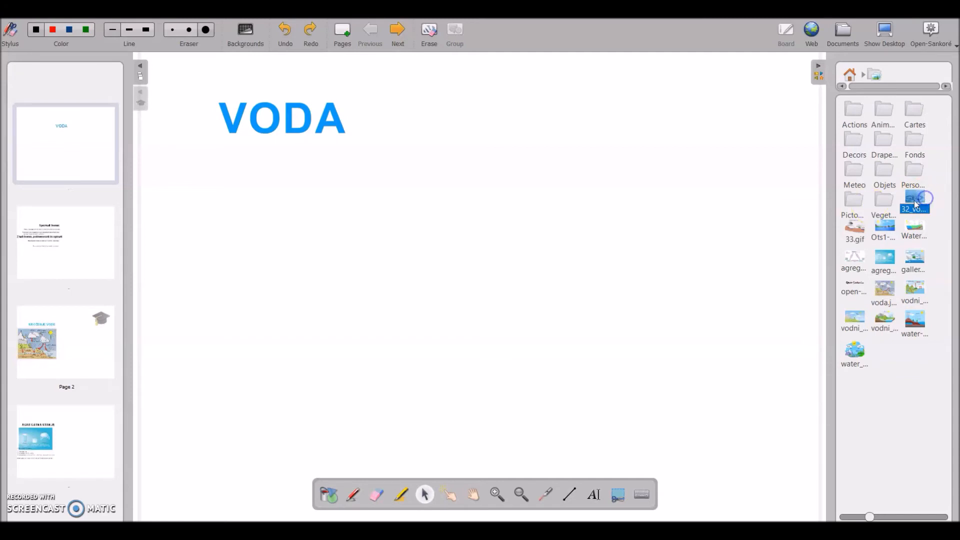
{"action": "left_click", "coordinate": [849, 75]}
{"action": "left_click", "coordinate": [923, 115]}
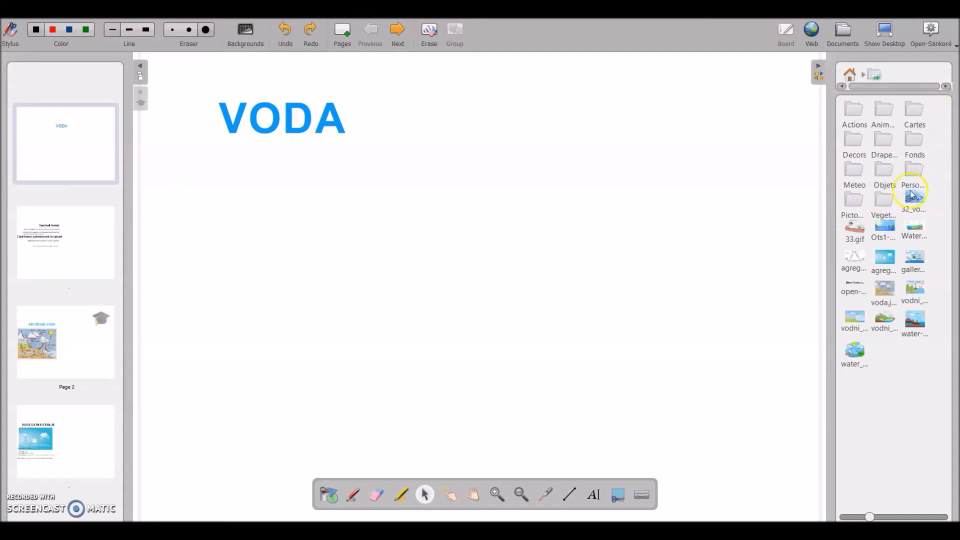
{"action": "left_click", "coordinate": [918, 198]}
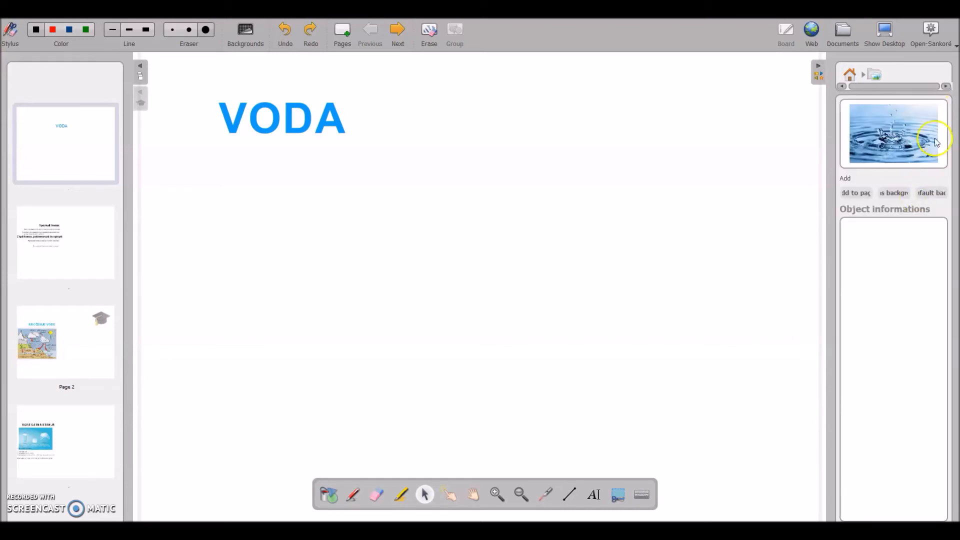
{"action": "left_click_drag", "start_coordinate": [904, 132], "coordinate": [531, 226]}
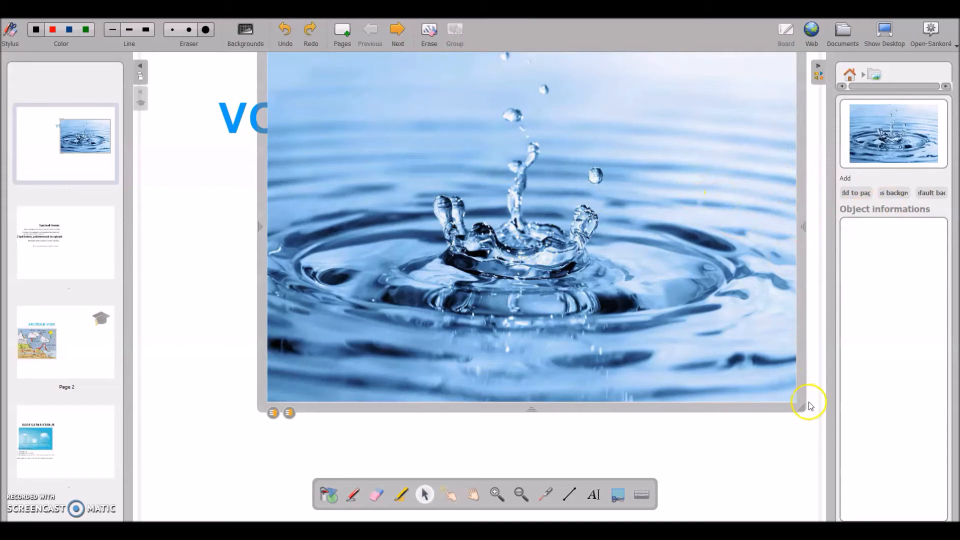
- Shrink the water drop picture to about two thirds of its size and place it below the VODA title
{"action": "left_click_drag", "start_coordinate": [804, 408], "coordinate": [629, 292]}
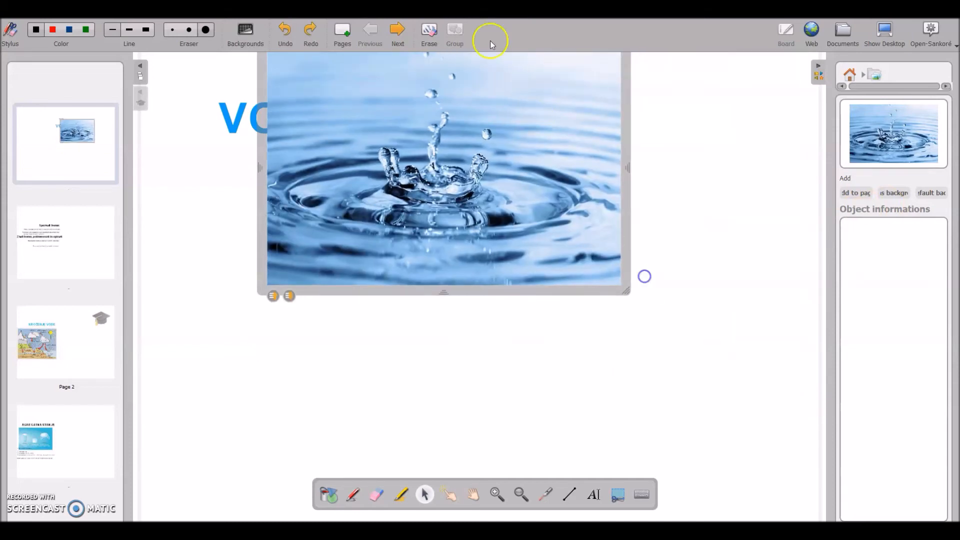
{"action": "left_click_drag", "start_coordinate": [573, 134], "coordinate": [620, 346]}
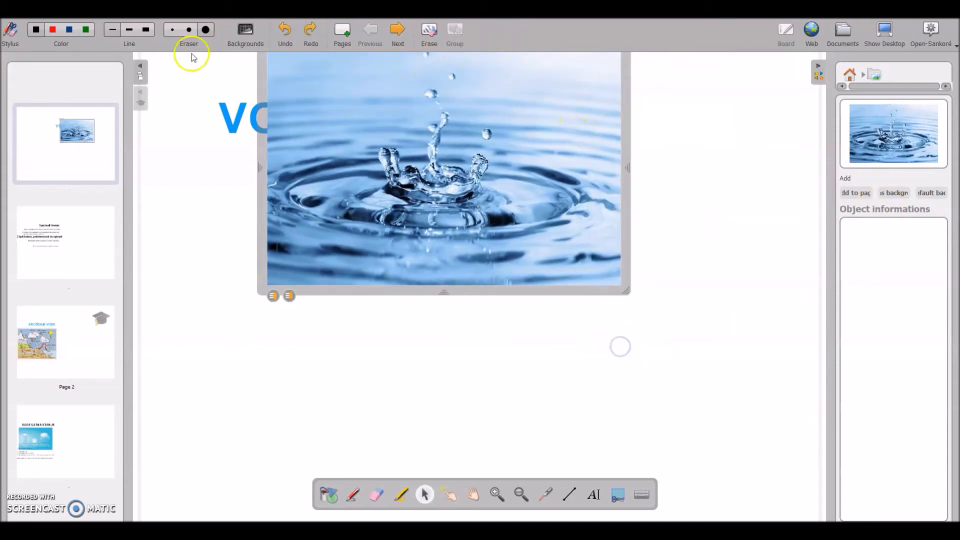
{"action": "left_click_drag", "start_coordinate": [259, 80], "coordinate": [290, 226]}
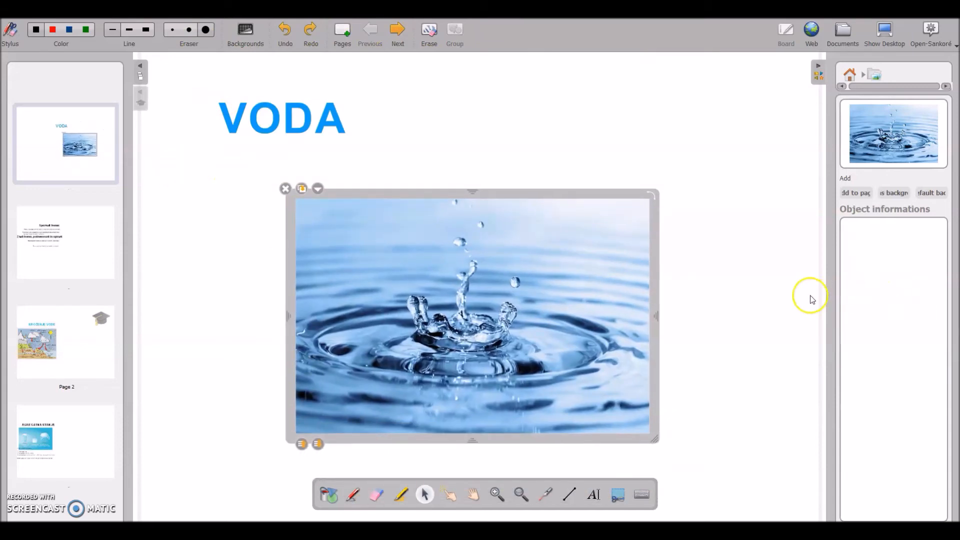
{"action": "left_click", "coordinate": [729, 312]}
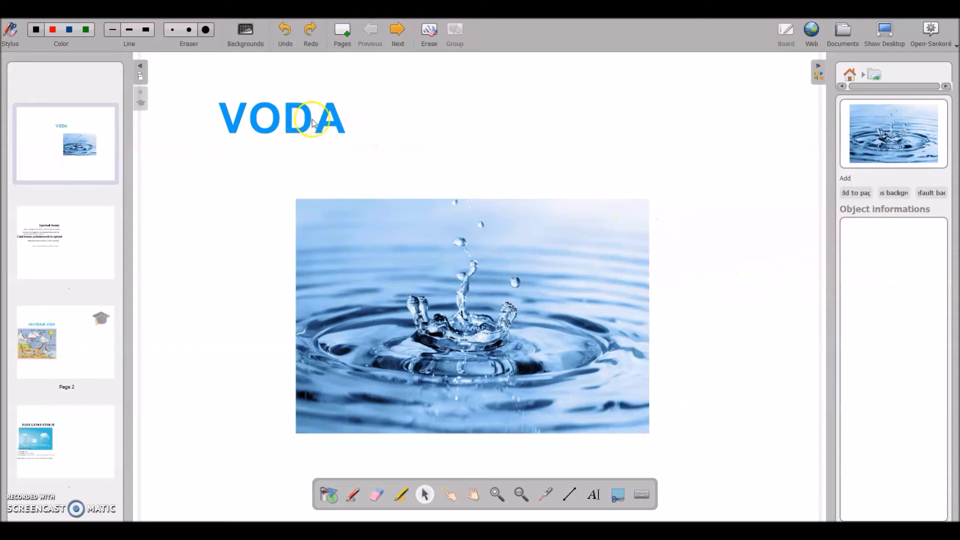
- Move the VODA title and the water drop picture to the left edge of the title page, and open page 1
{"action": "left_click_drag", "start_coordinate": [322, 119], "coordinate": [136, 122]}
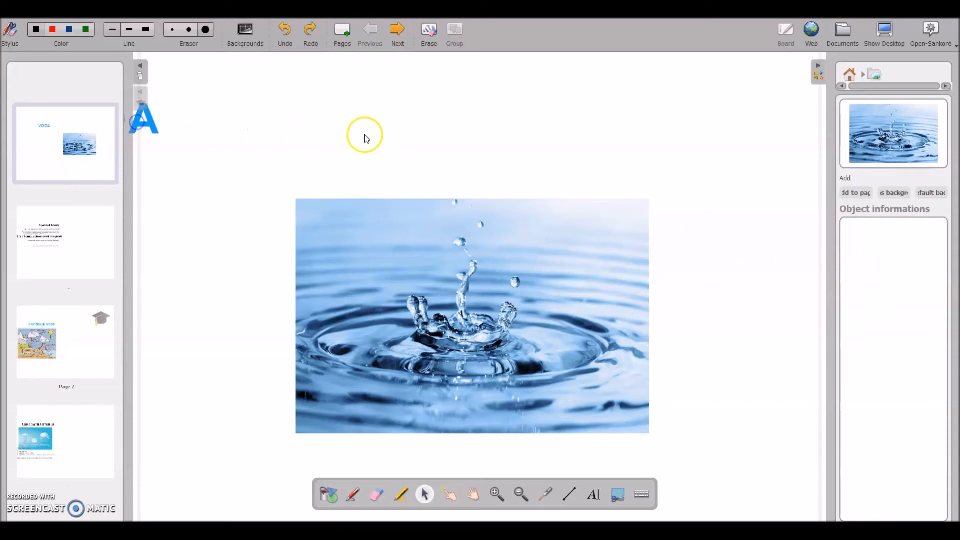
{"action": "left_click_drag", "start_coordinate": [648, 256], "coordinate": [158, 220]}
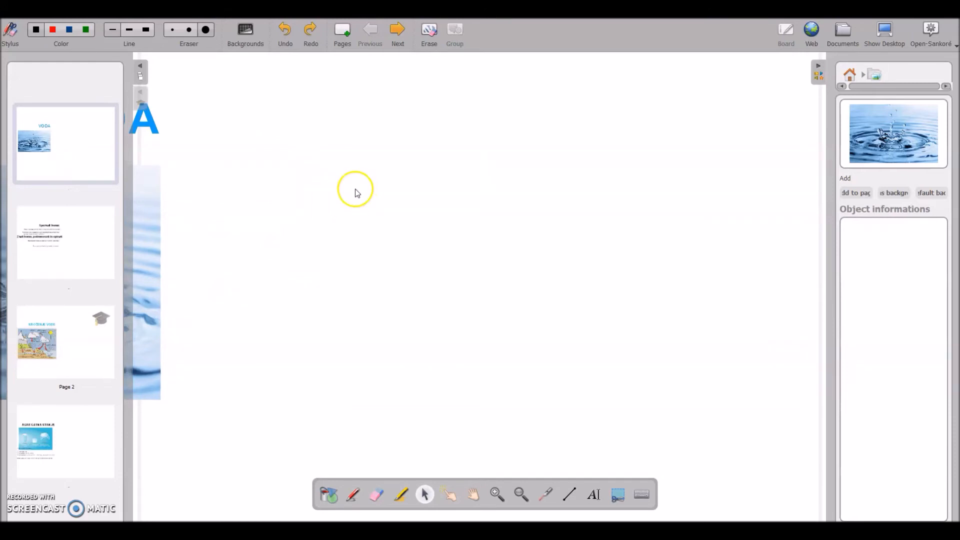
{"action": "mouse_move", "coordinate": [40, 232]}
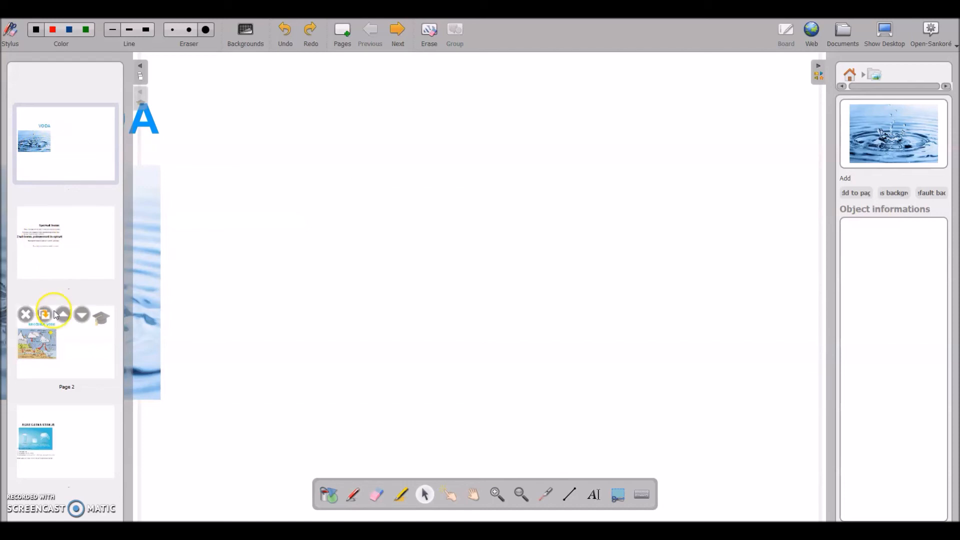
{"action": "mouse_move", "coordinate": [88, 275]}
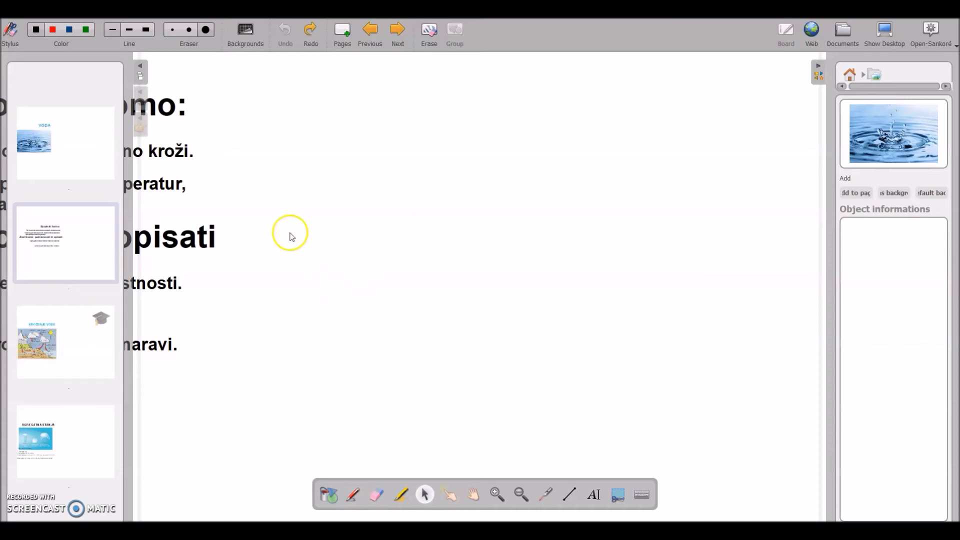
- Show the Voda.docx source text on the desktop, move its Word window higher and return to the board
{"action": "left_click", "coordinate": [884, 31]}
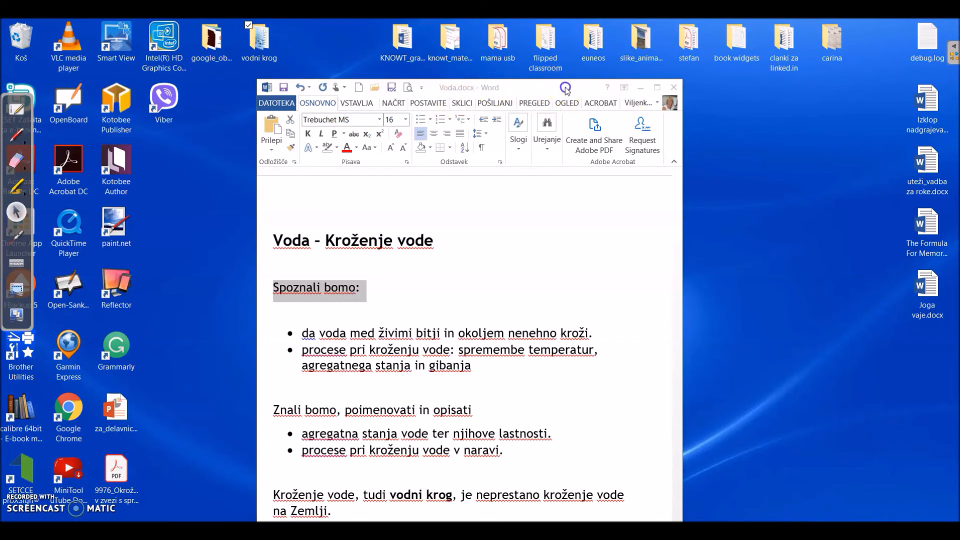
{"action": "left_click_drag", "start_coordinate": [565, 86], "coordinate": [570, 50]}
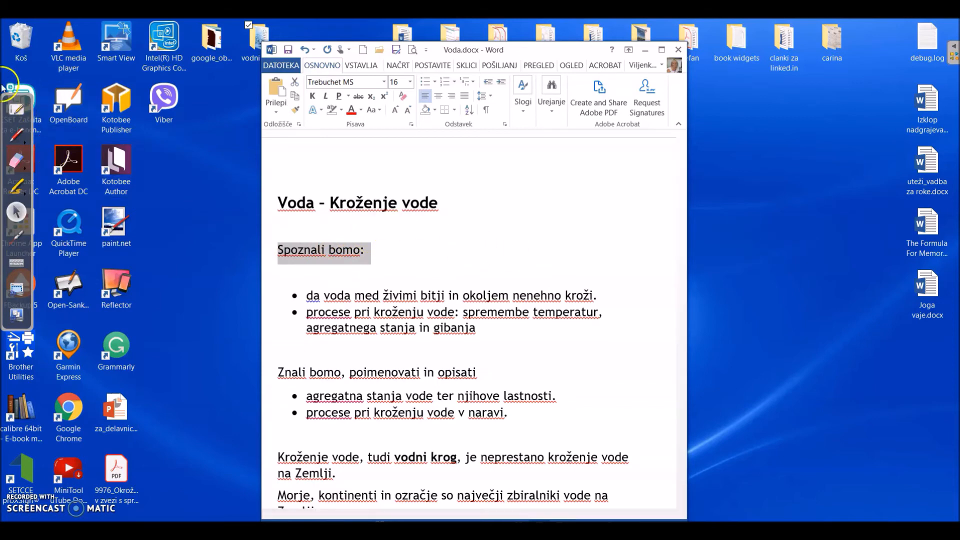
{"action": "left_click", "coordinate": [20, 109]}
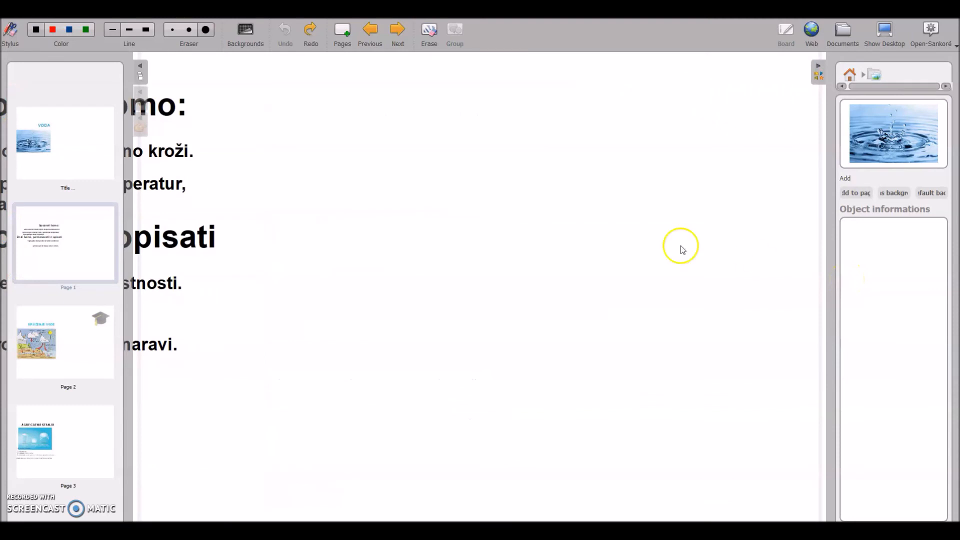
- Insert a new text box in the empty lower area of page 1 and dismiss the virtual keyboard
{"action": "left_click", "coordinate": [888, 49]}
{"action": "right_click", "coordinate": [545, 398]}
{"action": "left_click", "coordinate": [547, 401]}
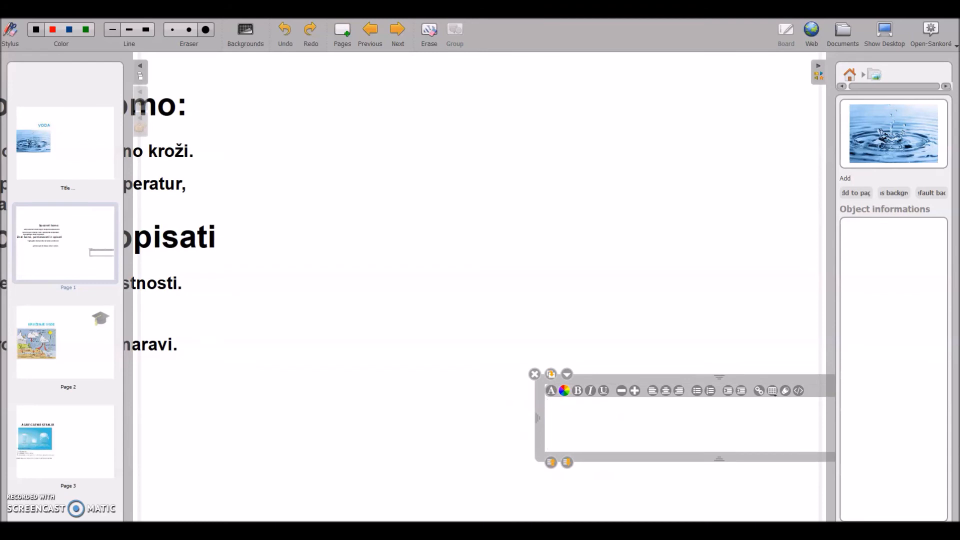
{"action": "left_click", "coordinate": [404, 437]}
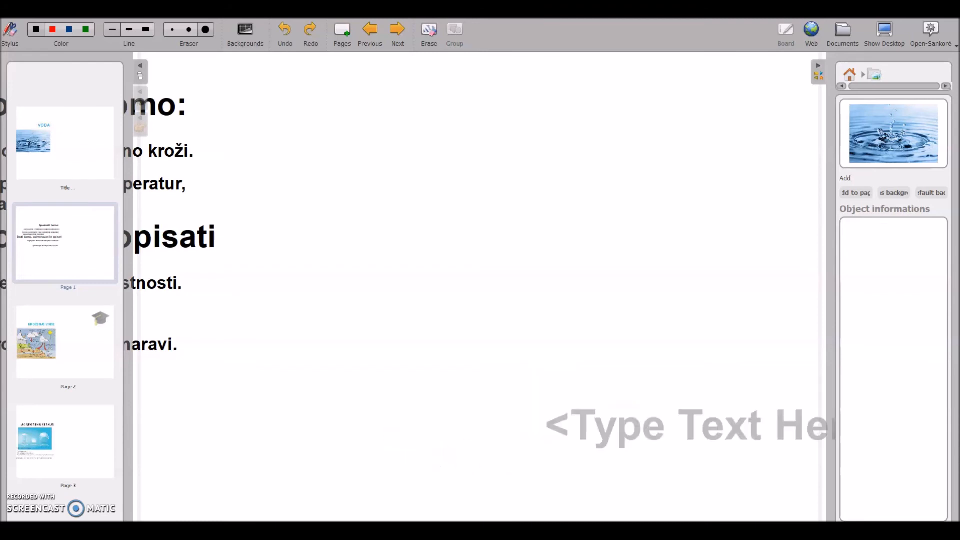
{"action": "left_click", "coordinate": [544, 492]}
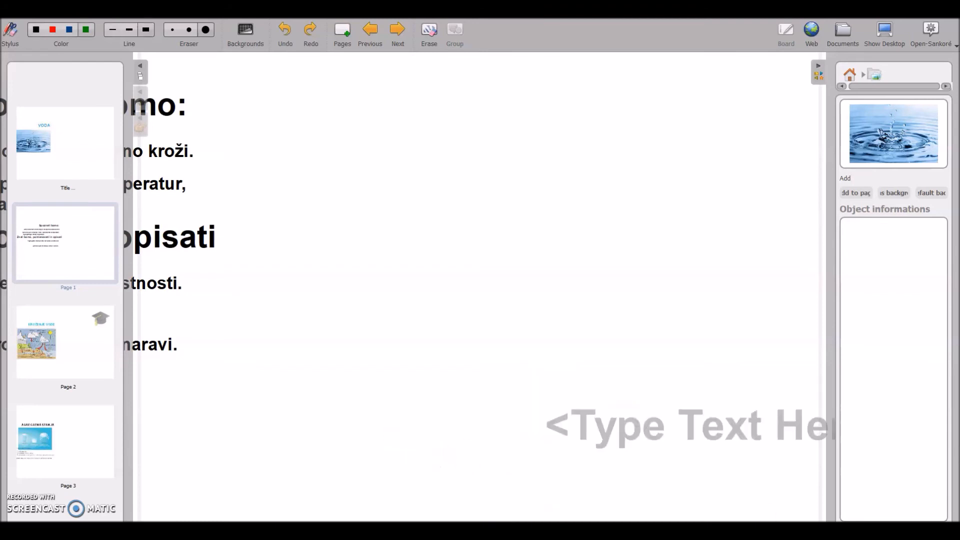
{"action": "left_click", "coordinate": [569, 428]}
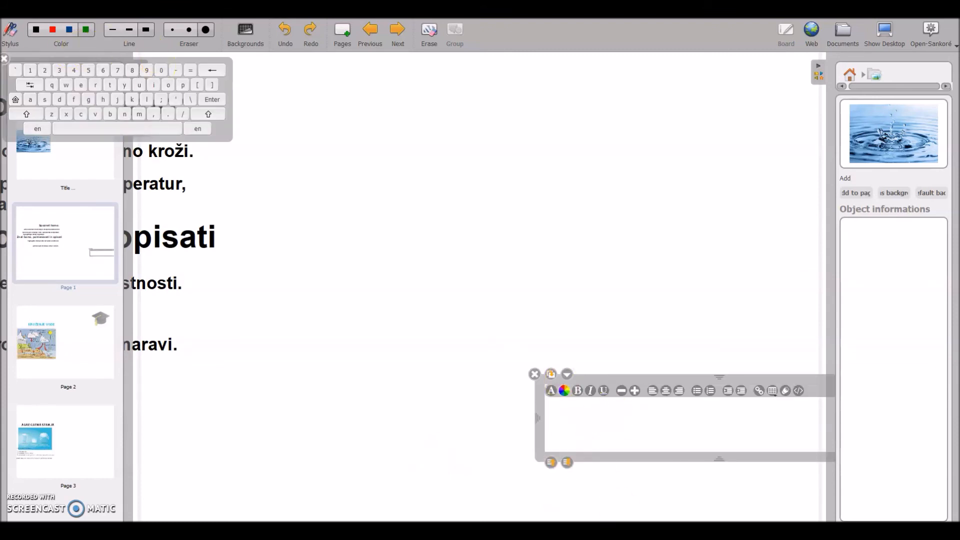
{"action": "left_click", "coordinate": [4, 59]}
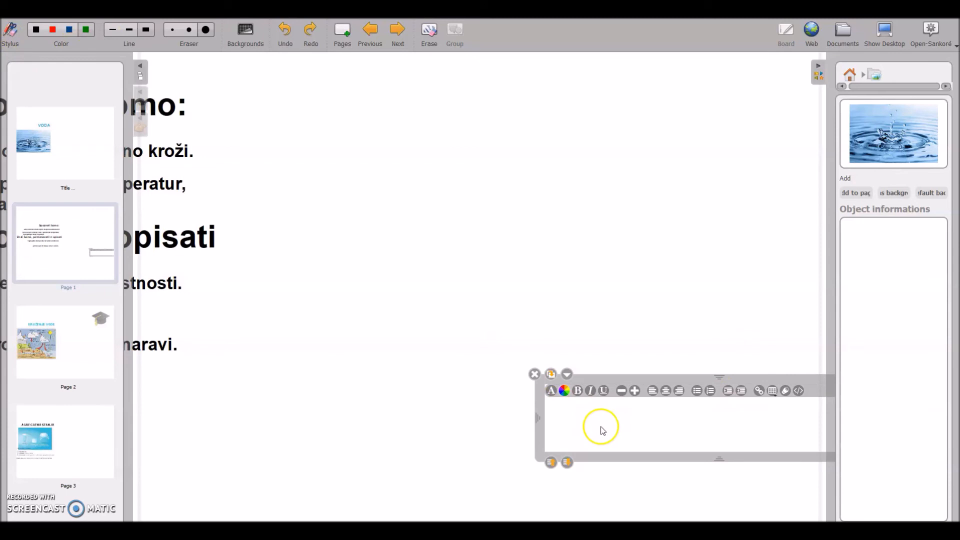
- Try out the heading "Spoznali bomo:" in the new text box nearer the page's middle, and delete the box
{"action": "left_click", "coordinate": [603, 427]}
{"action": "type", "text": "Spoznali bomo:"}
{"action": "left_click_drag", "start_coordinate": [809, 378], "coordinate": [599, 312]}
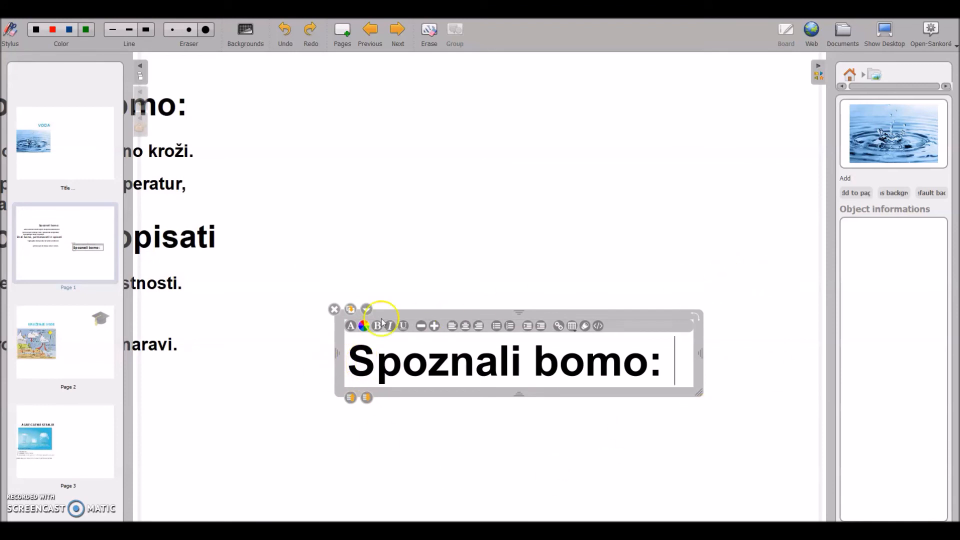
{"action": "left_click", "coordinate": [334, 309]}
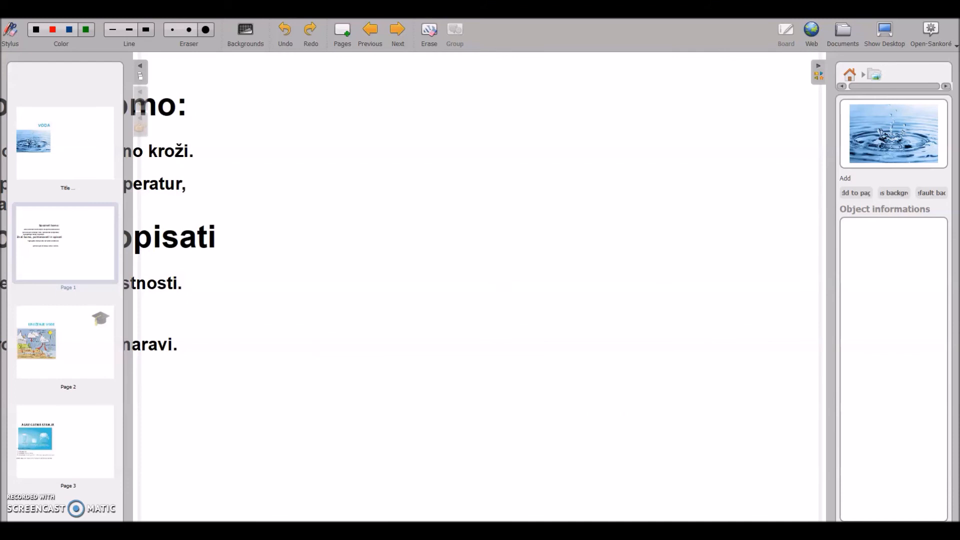
- Move the existing "Spoznali bomo:" heading and its two bullet texts from the left edge to the middle of page 1
{"action": "mouse_move", "coordinate": [315, 519]}
{"action": "left_mouse_down"}
{"action": "mouse_move", "coordinate": [314, 494]}
{"action": "mouse_move", "coordinate": [310, 509]}
{"action": "left_mouse_up"}
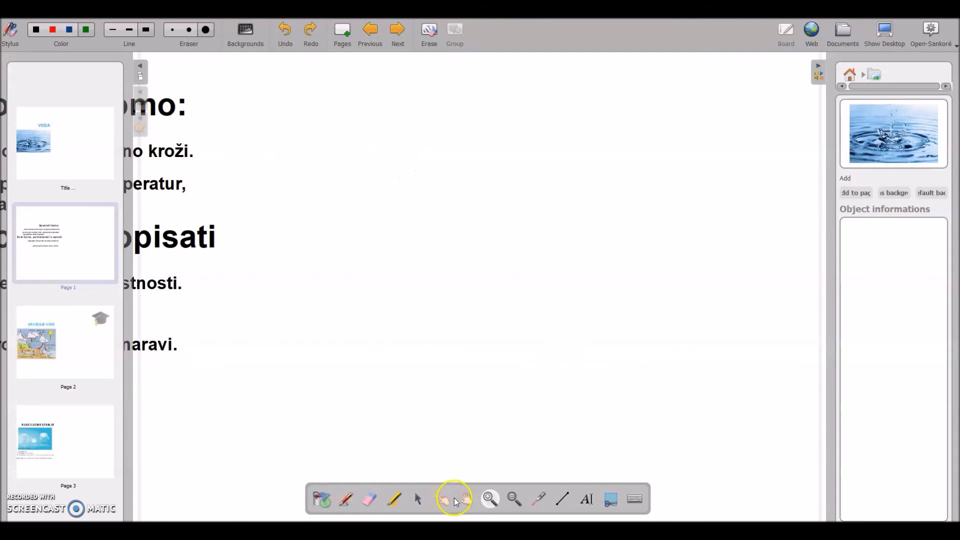
{"action": "left_click_drag", "start_coordinate": [167, 107], "coordinate": [550, 96]}
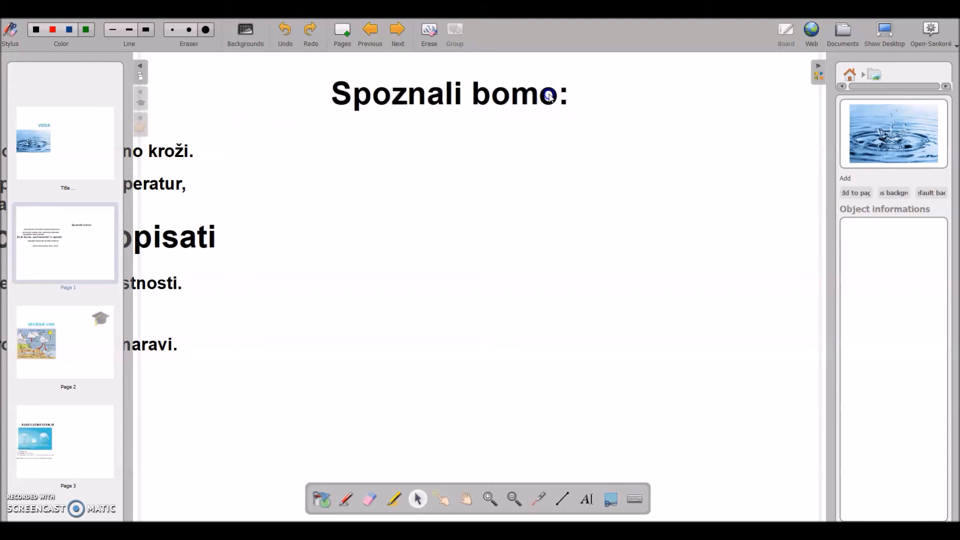
{"action": "left_click_drag", "start_coordinate": [550, 96], "coordinate": [530, 97]}
{"action": "left_click_drag", "start_coordinate": [181, 157], "coordinate": [619, 150]}
{"action": "left_click_drag", "start_coordinate": [178, 186], "coordinate": [605, 180]}
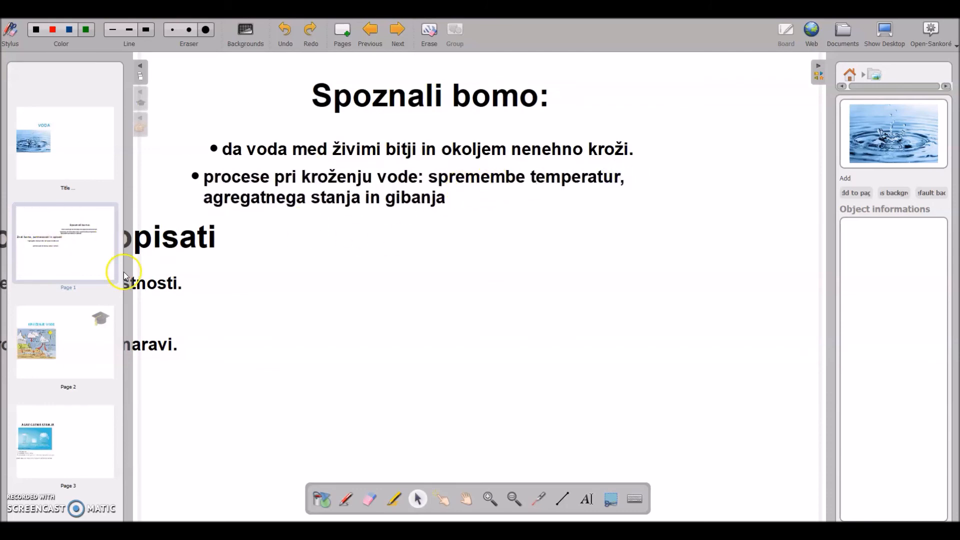
- Move the "Znali bomo, poimenovati in opisati" heading and its two bullet texts into the visible middle of page 1
{"action": "left_click_drag", "start_coordinate": [161, 230], "coordinate": [626, 244]}
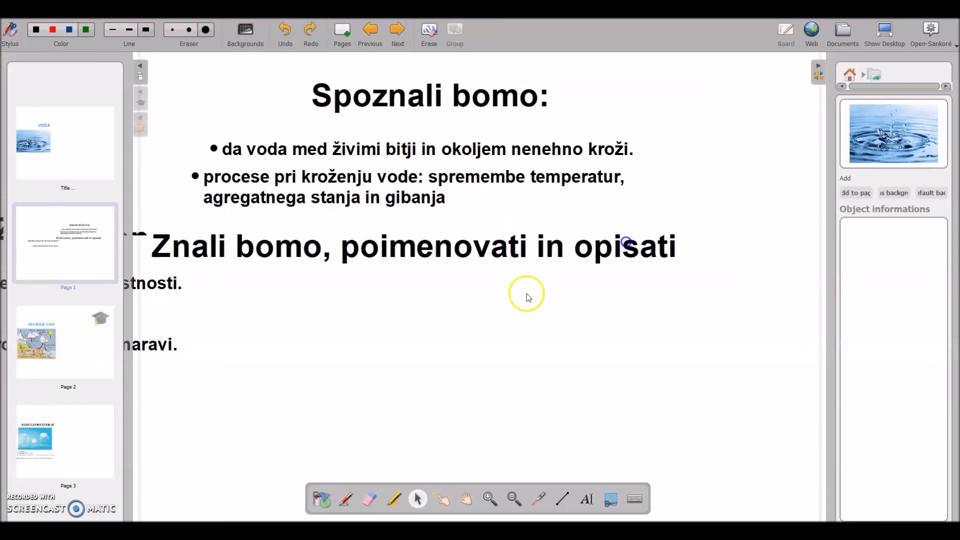
{"action": "left_click_drag", "start_coordinate": [160, 290], "coordinate": [509, 300]}
{"action": "left_click", "coordinate": [289, 367]}
{"action": "left_click_drag", "start_coordinate": [162, 345], "coordinate": [451, 345]}
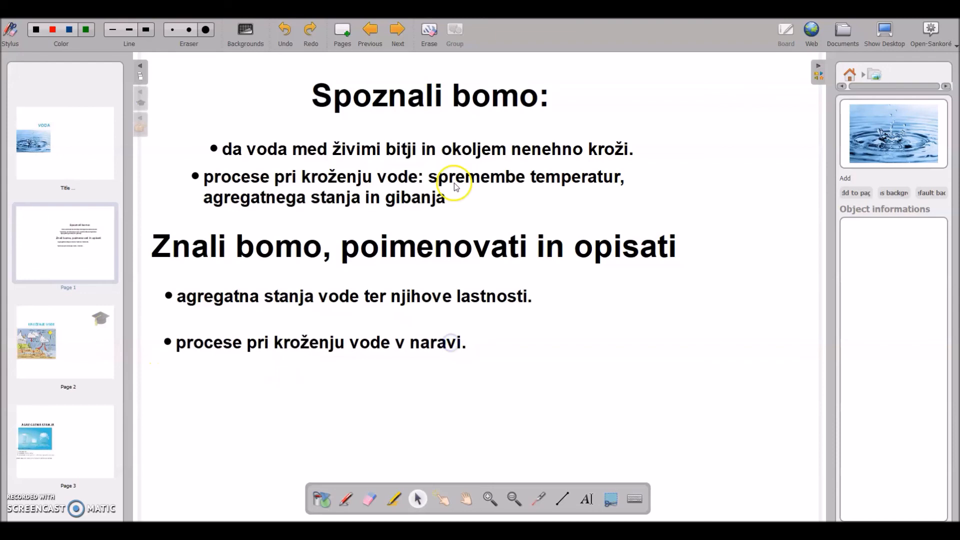
- Move the "Spoznali bomo:" heading and its first bullet text back to the left edge of page 1
{"action": "left_click_drag", "start_coordinate": [468, 100], "coordinate": [131, 99]}
{"action": "double_click", "coordinate": [327, 158]}
{"action": "left_click_drag", "start_coordinate": [328, 157], "coordinate": [162, 154]}
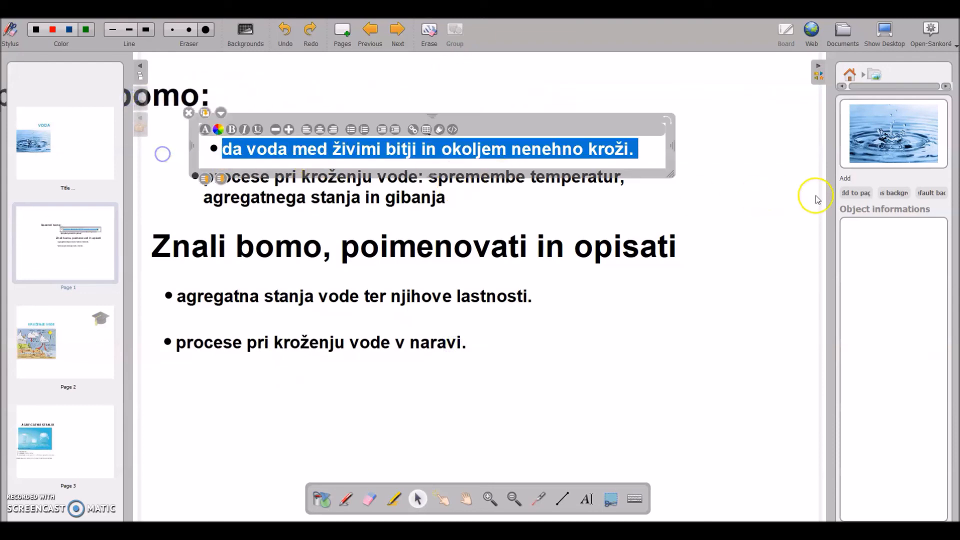
{"action": "left_click", "coordinate": [670, 242]}
{"action": "left_click", "coordinate": [756, 129]}
{"action": "left_click_drag", "start_coordinate": [568, 150], "coordinate": [111, 142]}
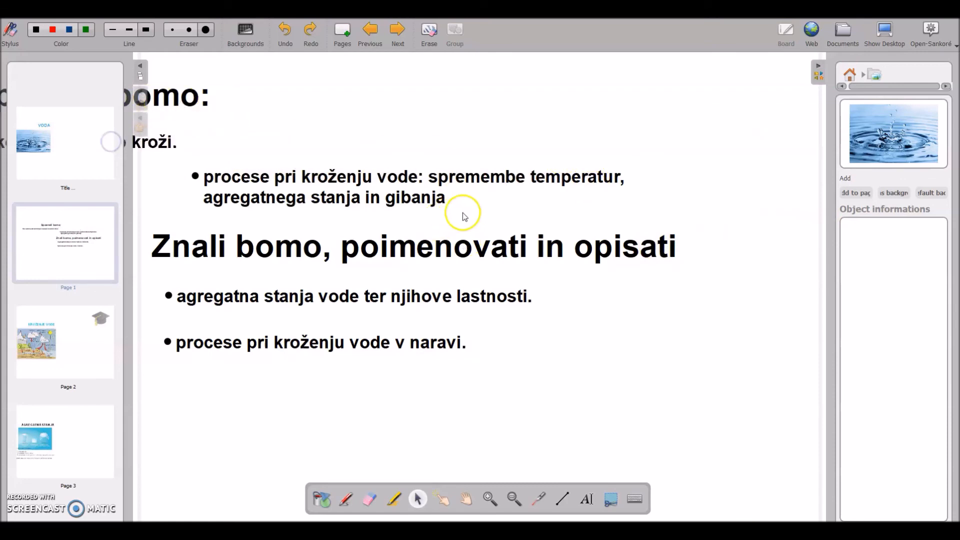
- Move the second "Spoznali bomo:" bullet, the "Znali bomo" heading and its two bullets back to the left edge
{"action": "left_click_drag", "start_coordinate": [582, 179], "coordinate": [128, 179]}
{"action": "left_click_drag", "start_coordinate": [506, 259], "coordinate": [44, 238]}
{"action": "left_click_drag", "start_coordinate": [386, 299], "coordinate": [60, 290]}
{"action": "left_click_drag", "start_coordinate": [332, 329], "coordinate": [42, 319]}
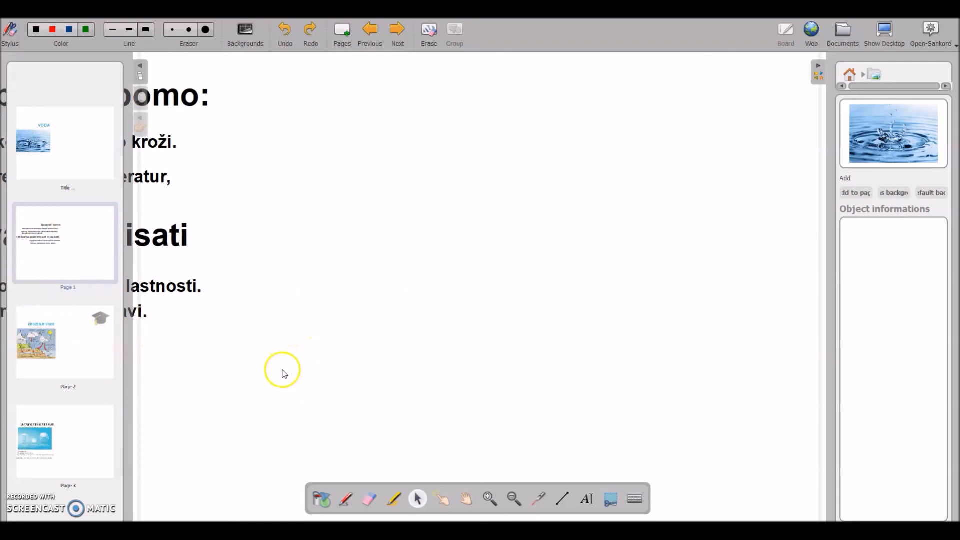
- Open page 2 and move the water cycle picture to the middle of the page
{"action": "mouse_move", "coordinate": [49, 358]}
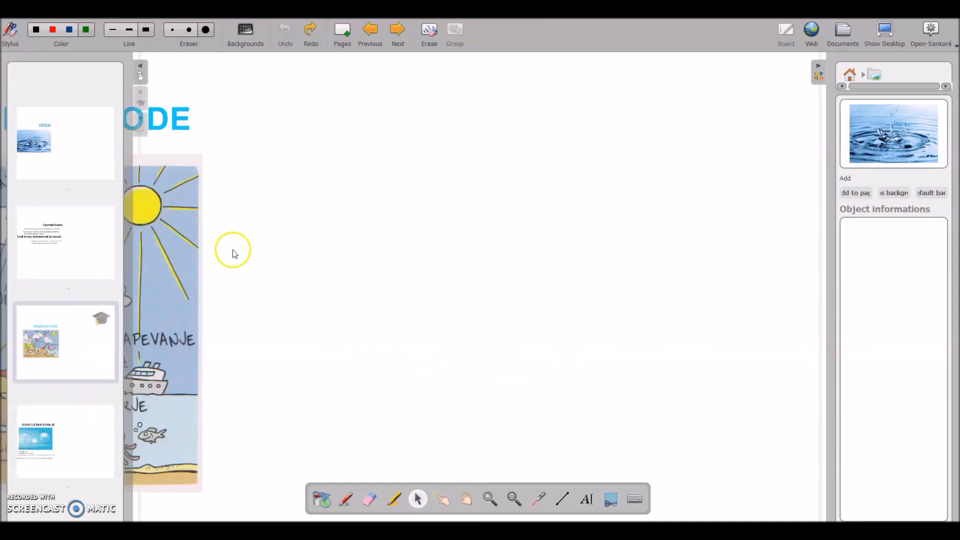
{"action": "left_click_drag", "start_coordinate": [171, 240], "coordinate": [646, 220]}
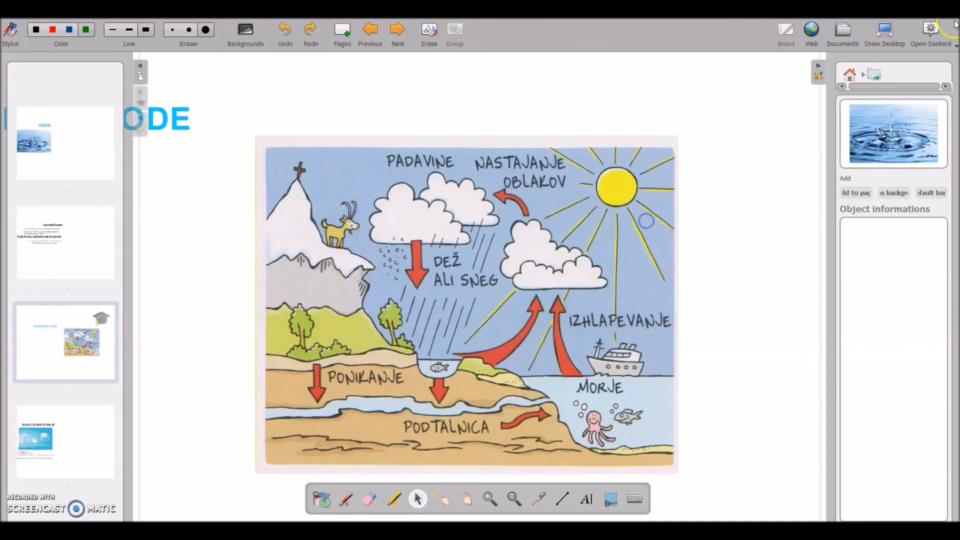
- Browse the library's Pictures folder for the available water images
{"action": "left_click", "coordinate": [851, 74]}
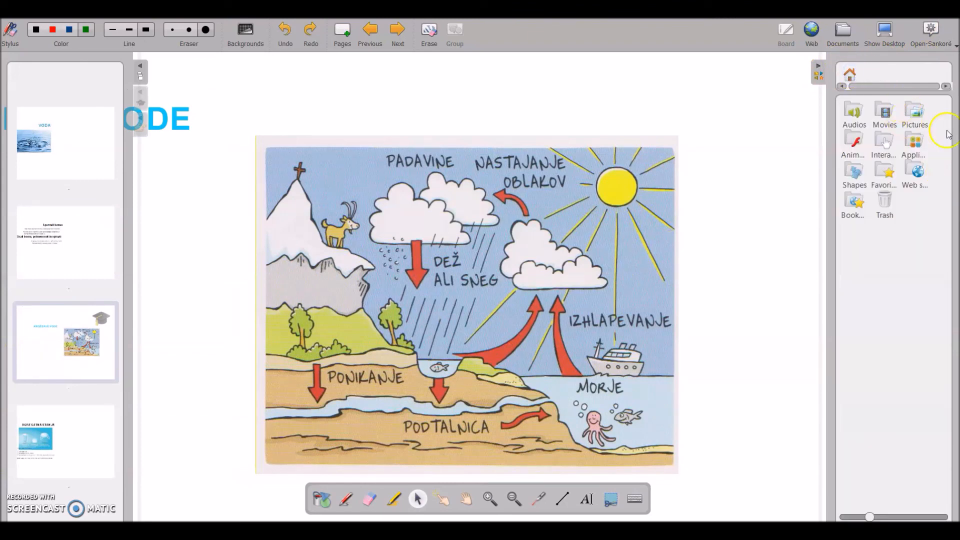
{"action": "left_click", "coordinate": [915, 116]}
{"action": "left_click", "coordinate": [778, 139]}
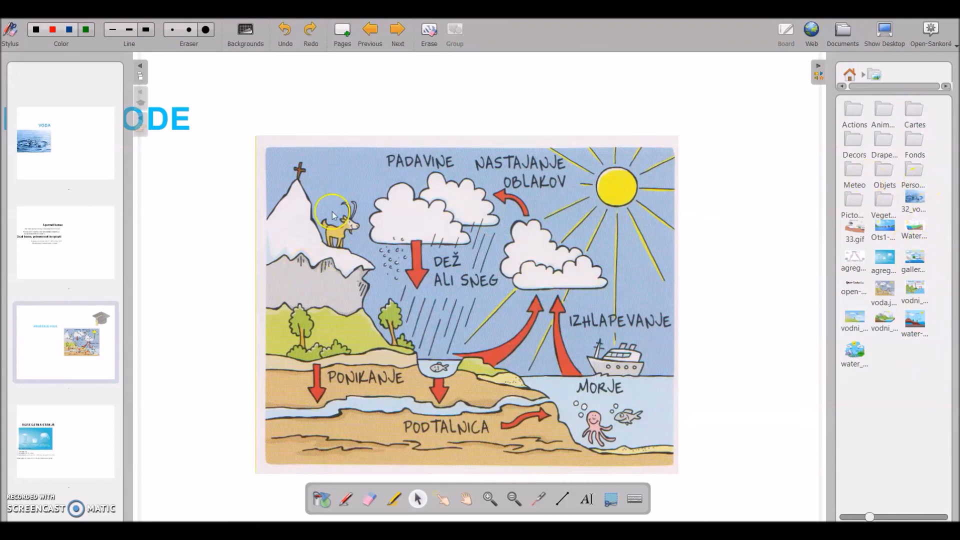
- Raise page 2's title slightly, return the water cycle picture to the left edge below it, and open page 3
{"action": "mouse_move", "coordinate": [172, 125]}
{"action": "left_mouse_down"}
{"action": "mouse_move", "coordinate": [532, 100]}
{"action": "mouse_move", "coordinate": [175, 107]}
{"action": "left_mouse_up"}
{"action": "left_click_drag", "start_coordinate": [549, 289], "coordinate": [98, 282]}
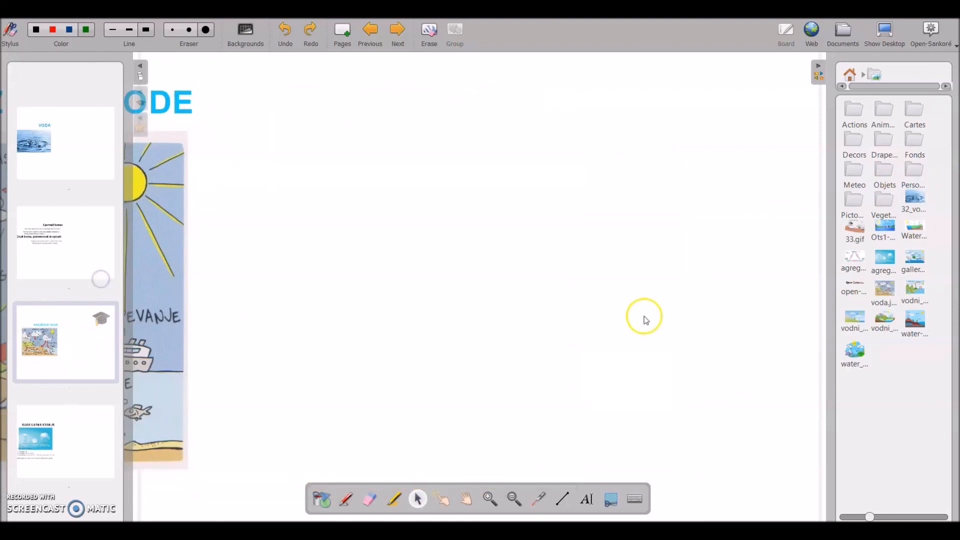
{"action": "left_click", "coordinate": [87, 443]}
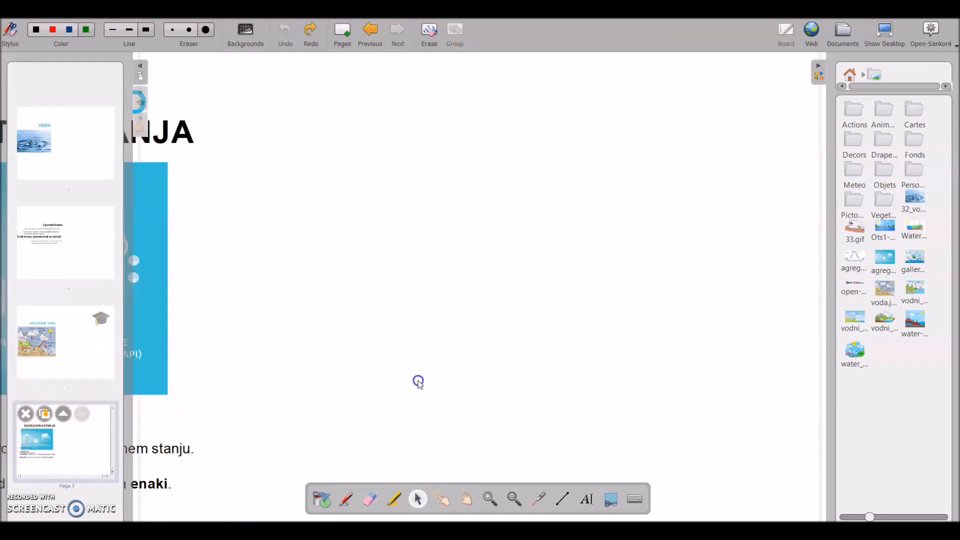